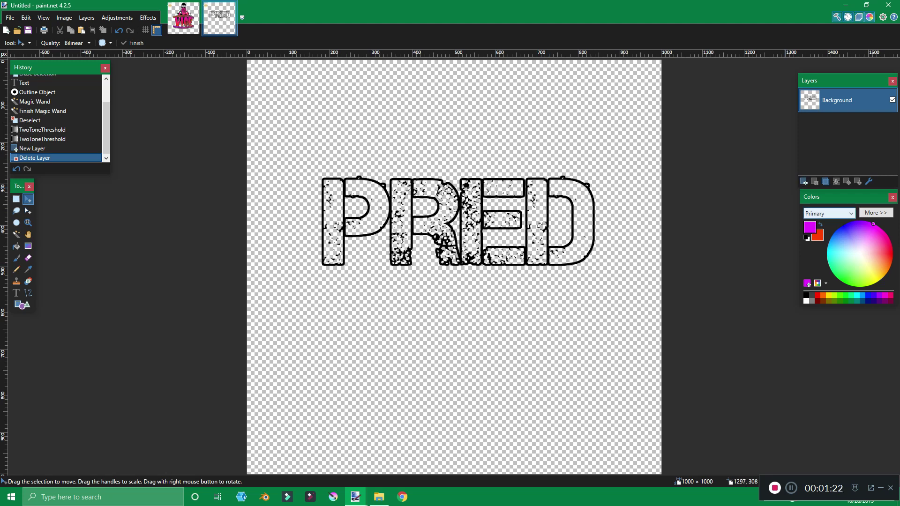
Add an empty layer and delete the old Background layer holding the PRED drawing.
left_click(804, 182)
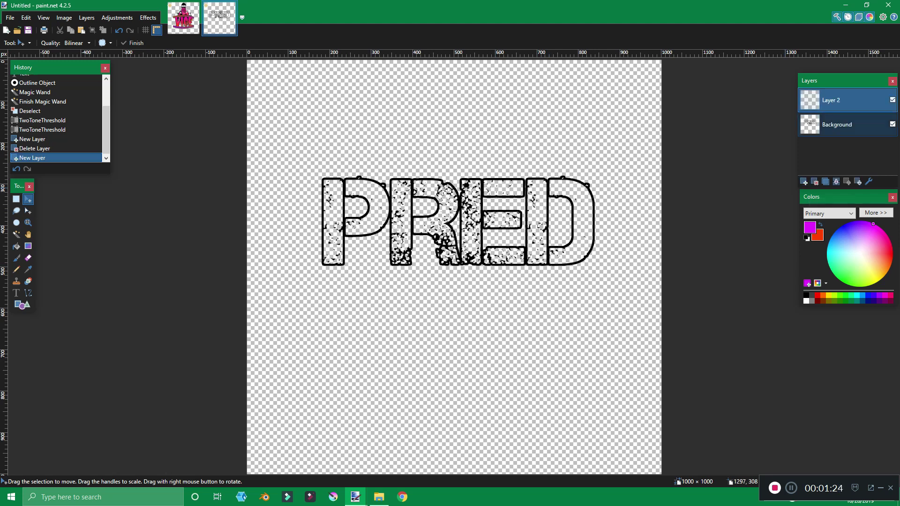
left_click(839, 124)
left_click(815, 182)
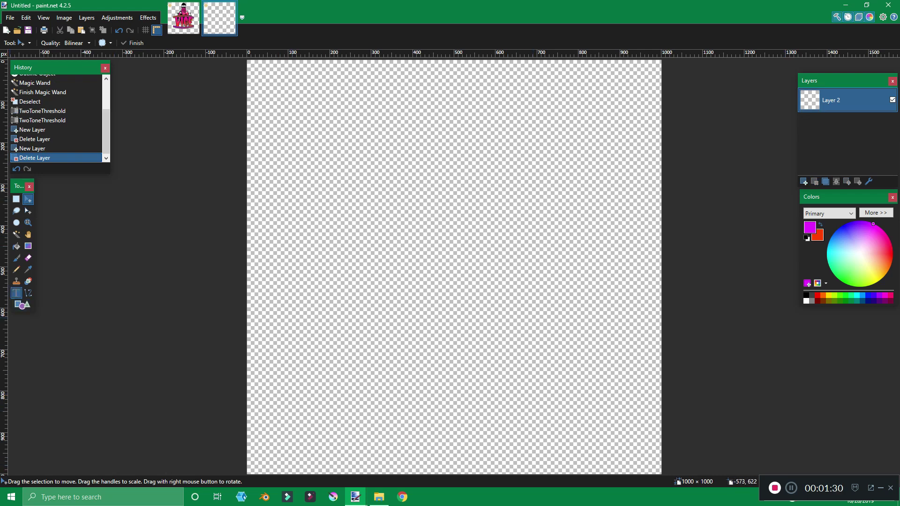
left_click(16, 293)
Write PRED in the Doctor Glitch font at size 192, nudging it slightly left.
left_click(116, 43)
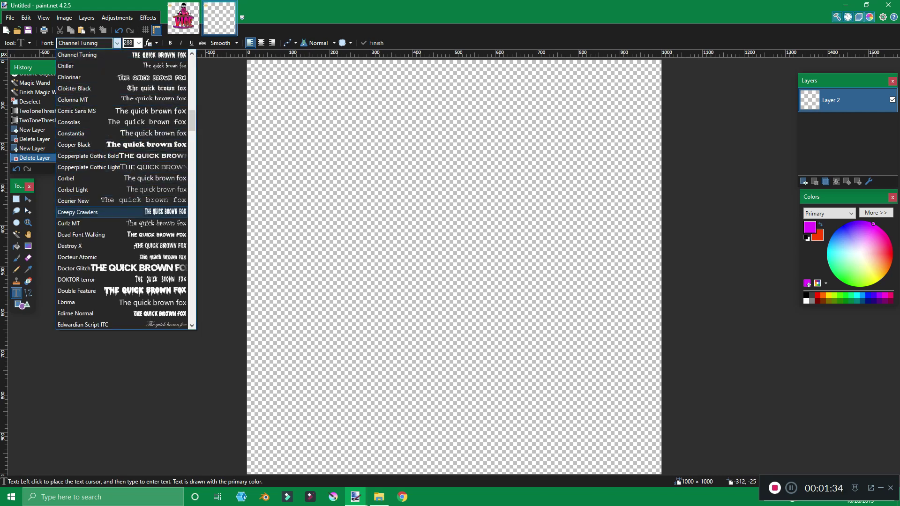
scroll(122, 212, "down", 1)
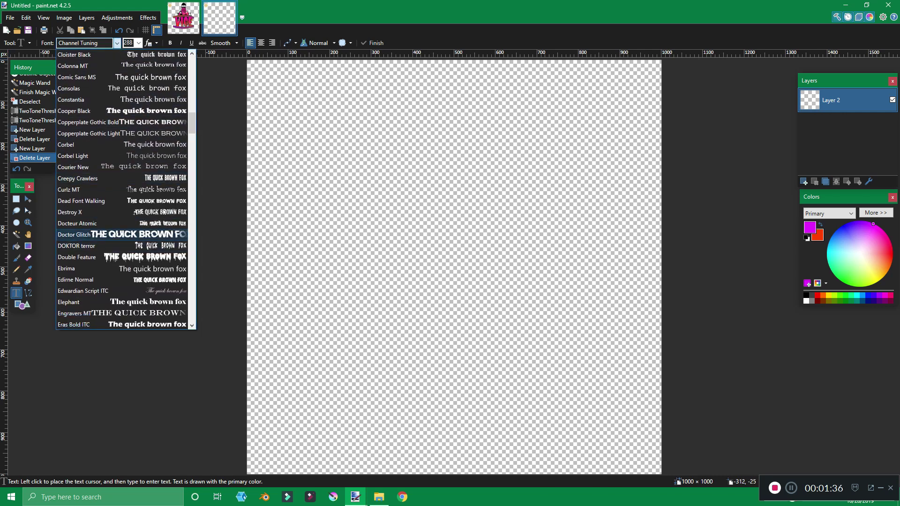
left_click(74, 235)
left_click(315, 329)
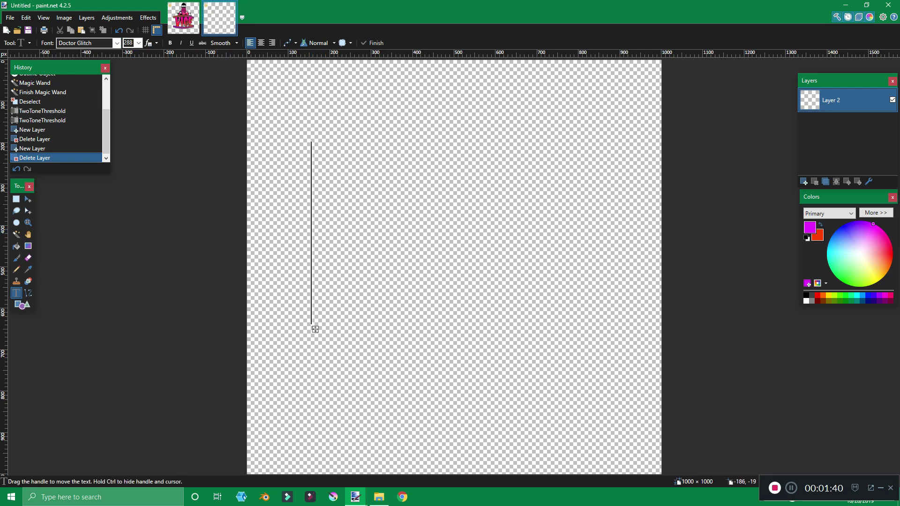
type("PRE")
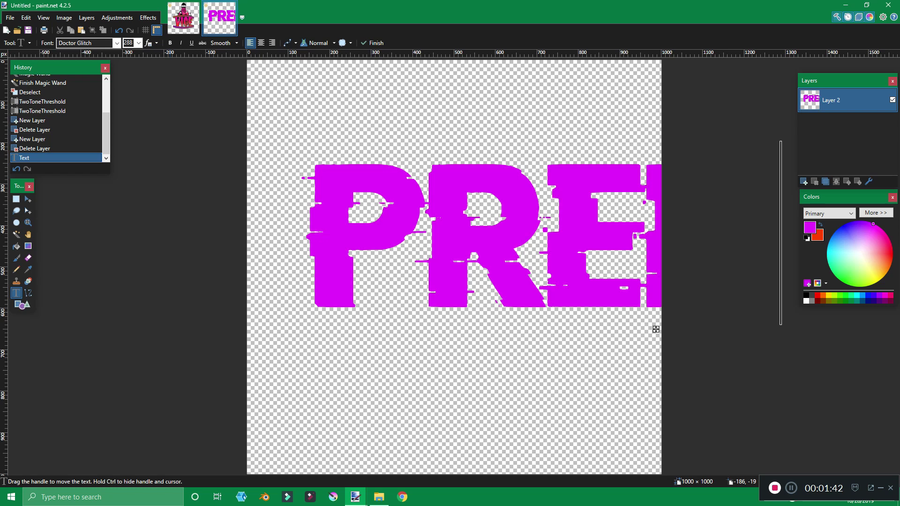
left_click(139, 42)
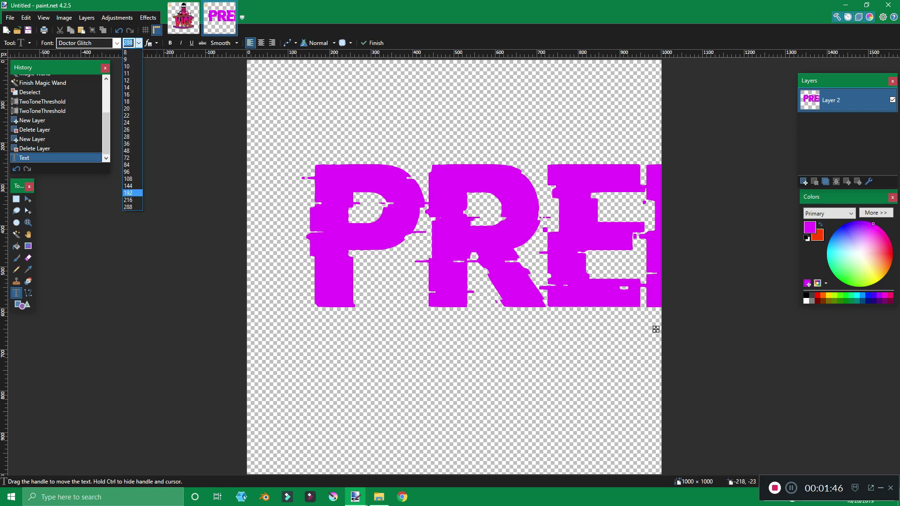
left_click(127, 193)
type("D")
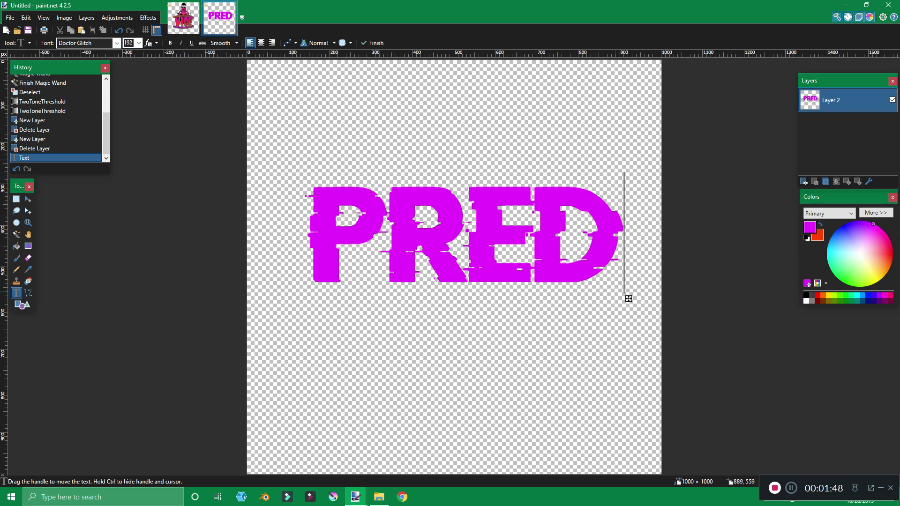
left_click_drag(628, 299, 625, 299)
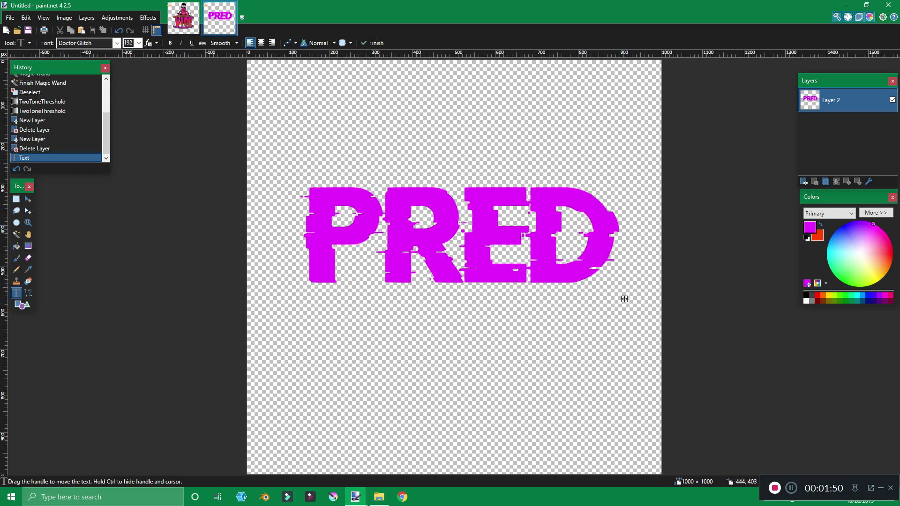
left_click(28, 200)
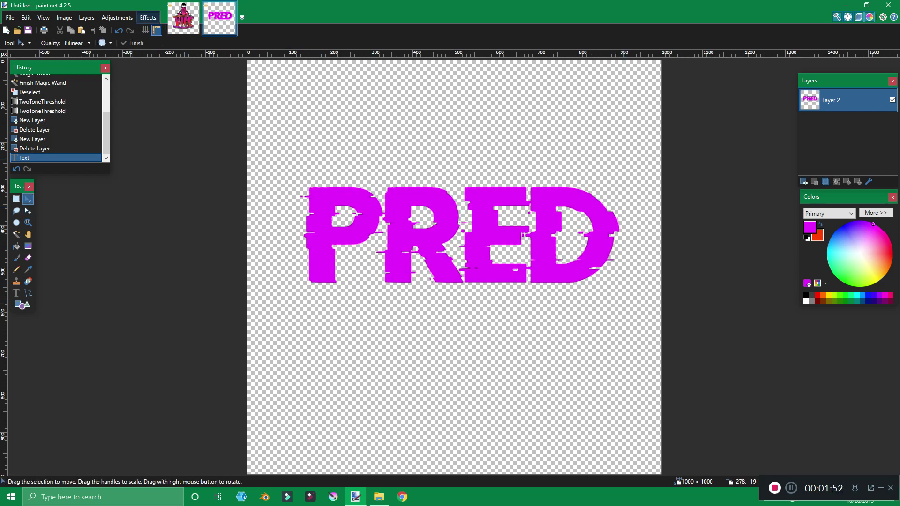
Apply Outline Object with radius 7 and strength 4 to the PRED letters.
left_click(148, 17)
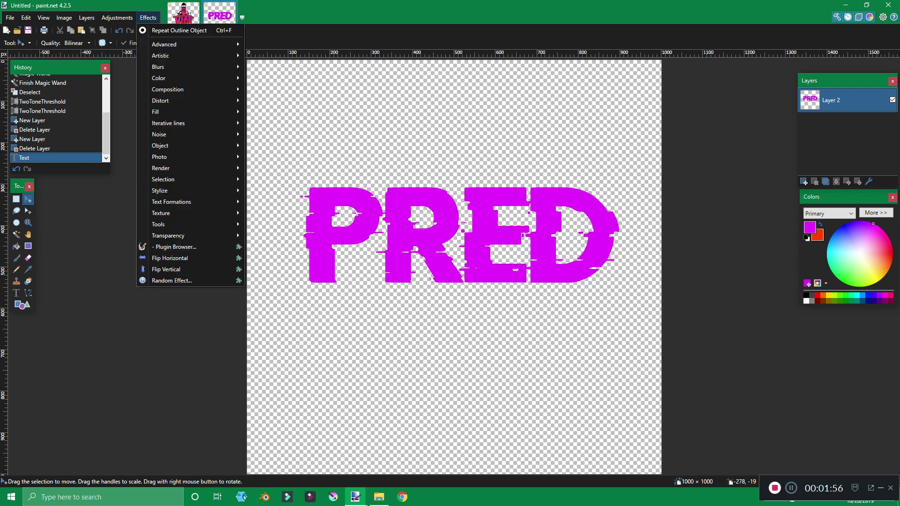
mouse_move(160, 146)
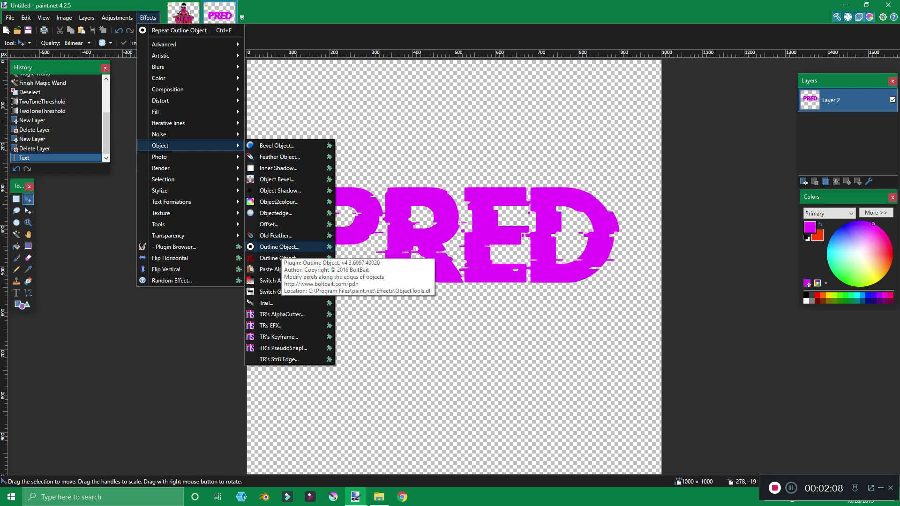
left_click(279, 247)
left_click_drag(463, 179, 605, 66)
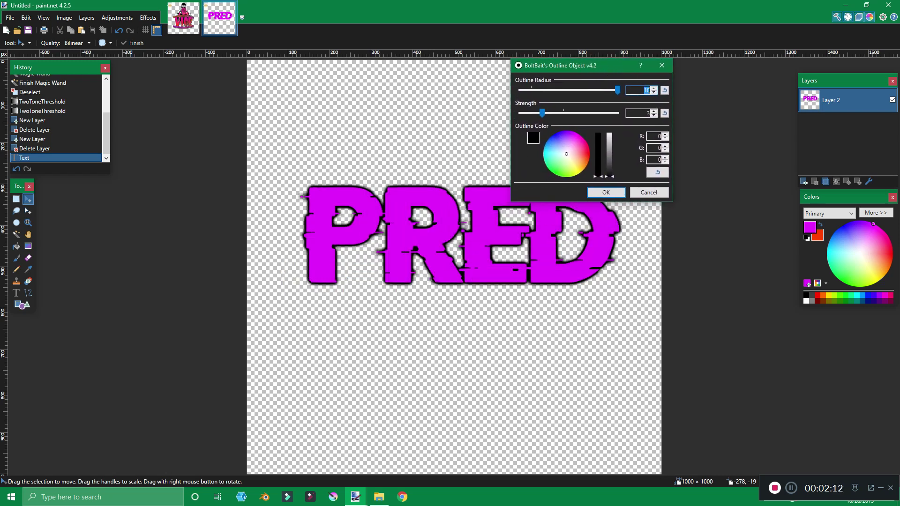
key("Tab")
key("Up")
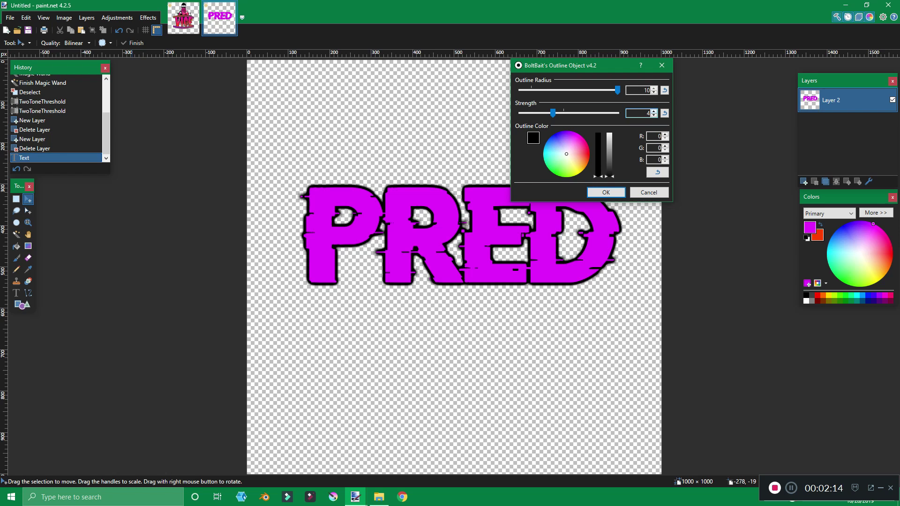
key("shift+Tab")
type("8")
key("Down")
key("Return")
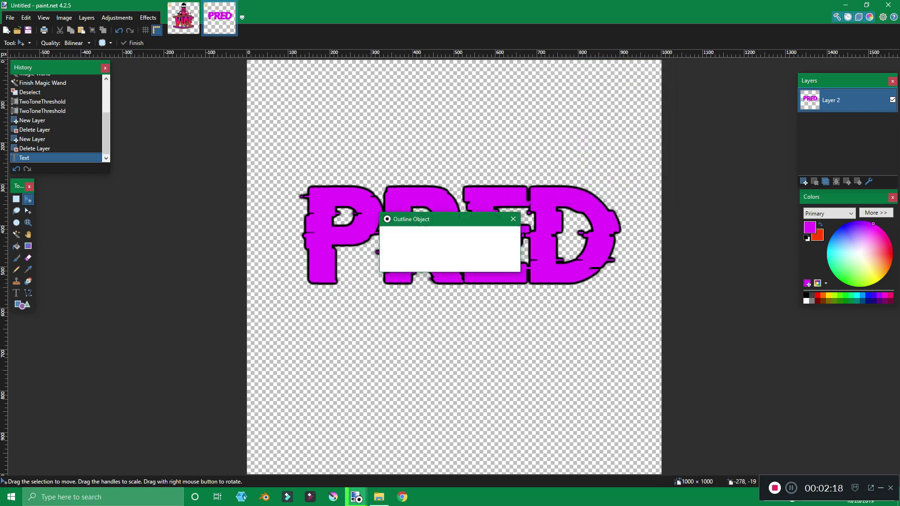
left_click(16, 235)
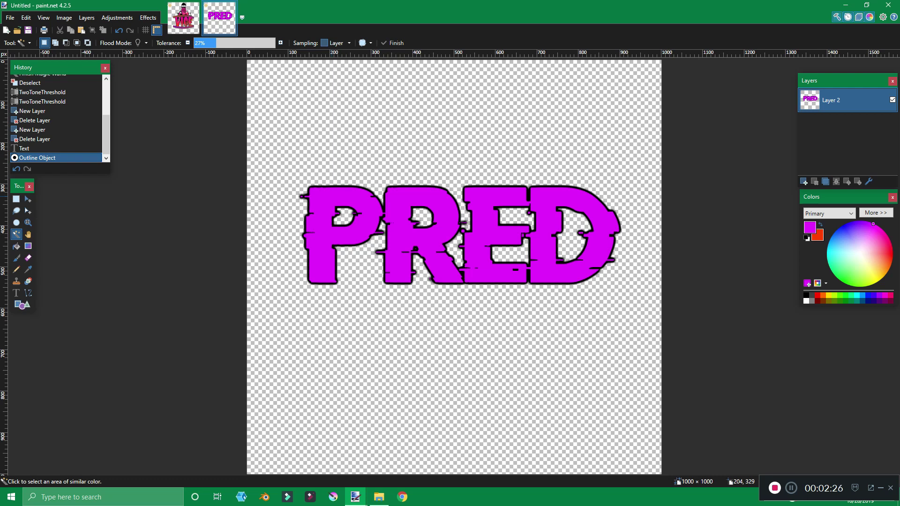
Magic Wand the magenta letter fill with a wider tolerance and delete it.
left_click(332, 197)
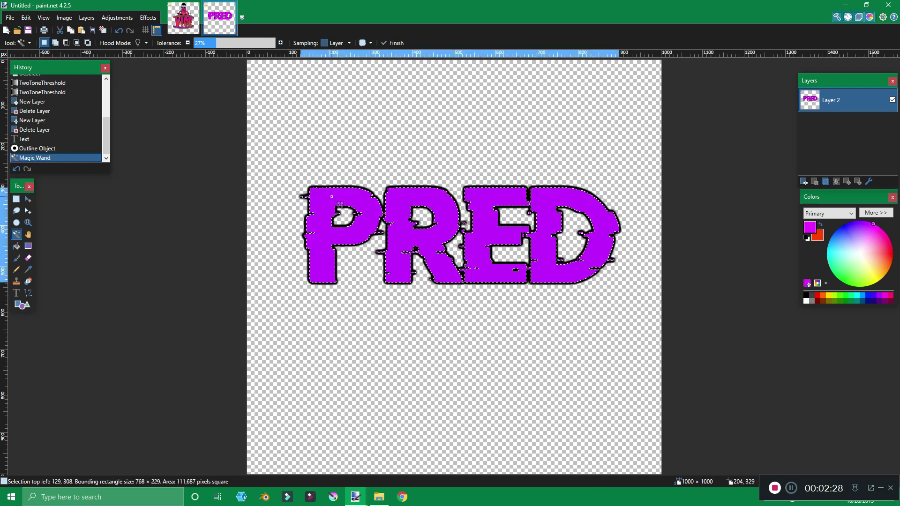
left_click_drag(216, 42, 235, 43)
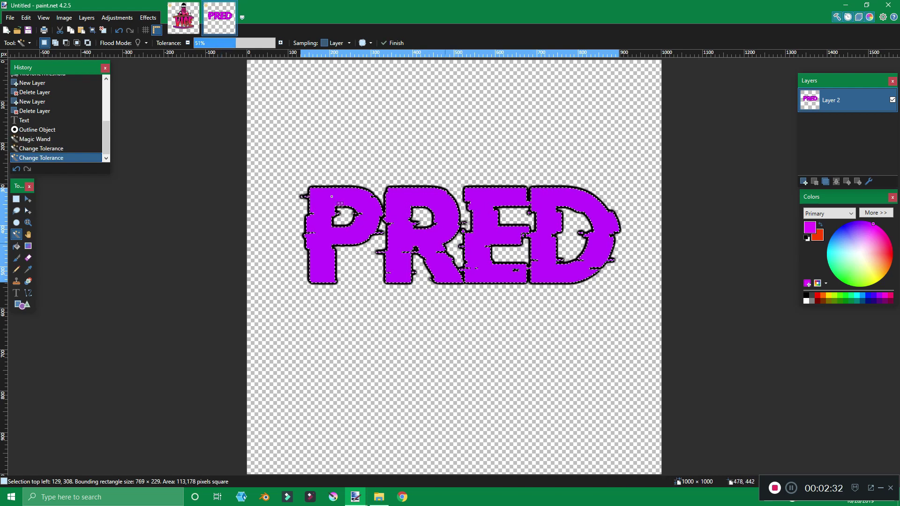
key("Return")
key("Delete")
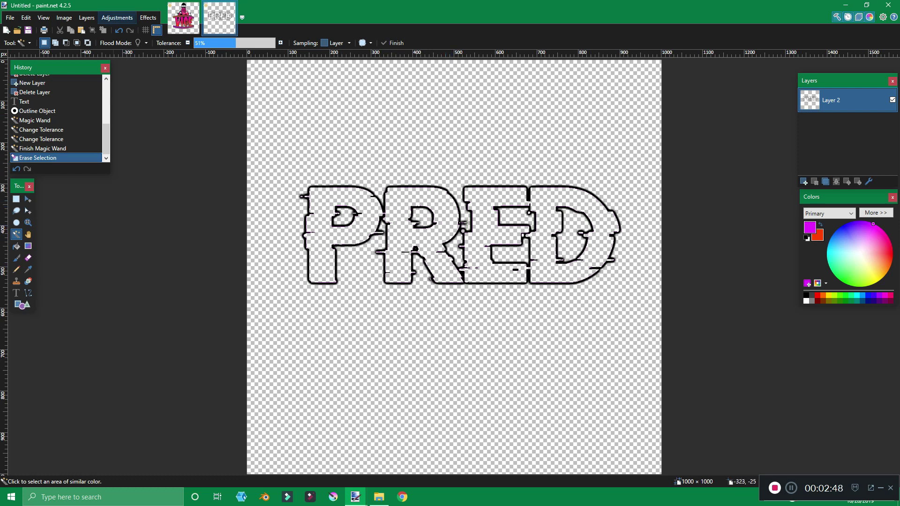
Browse the Adjustments menu without applying anything, then switch to the VICE logo image.
left_click(117, 17)
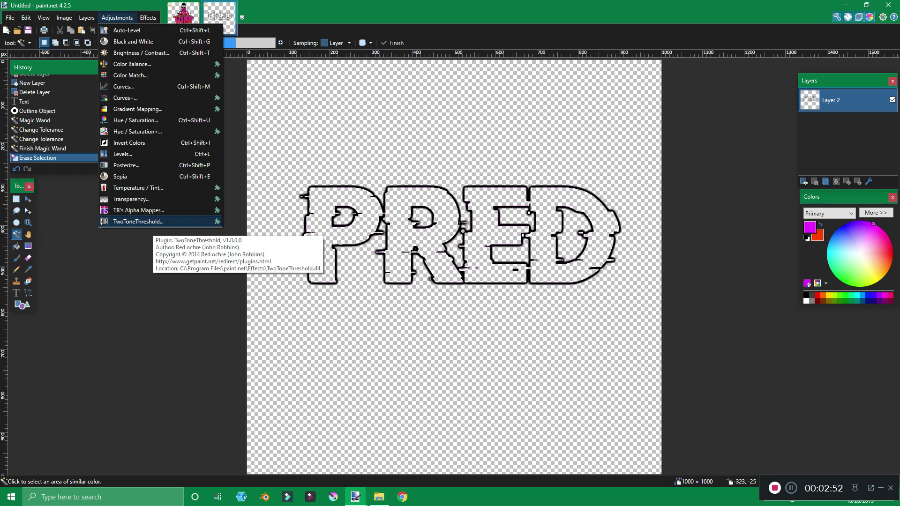
key("Escape")
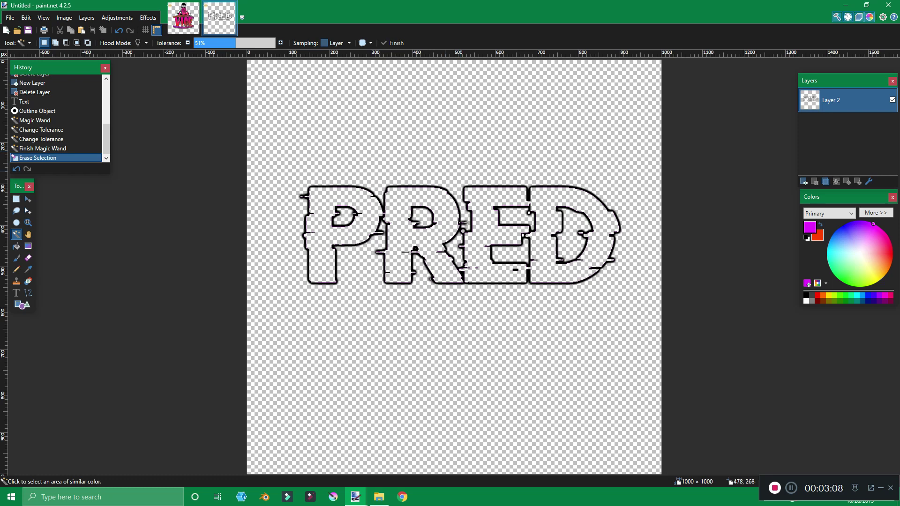
left_click(184, 18)
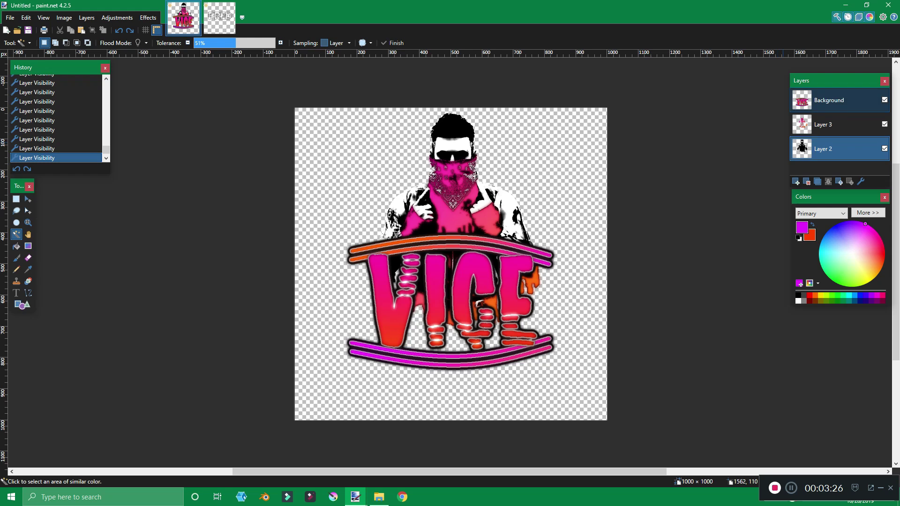
Toggle visibility of Background, Layer 3 and Layer 2 to inspect each, then show all.
left_click(830, 100)
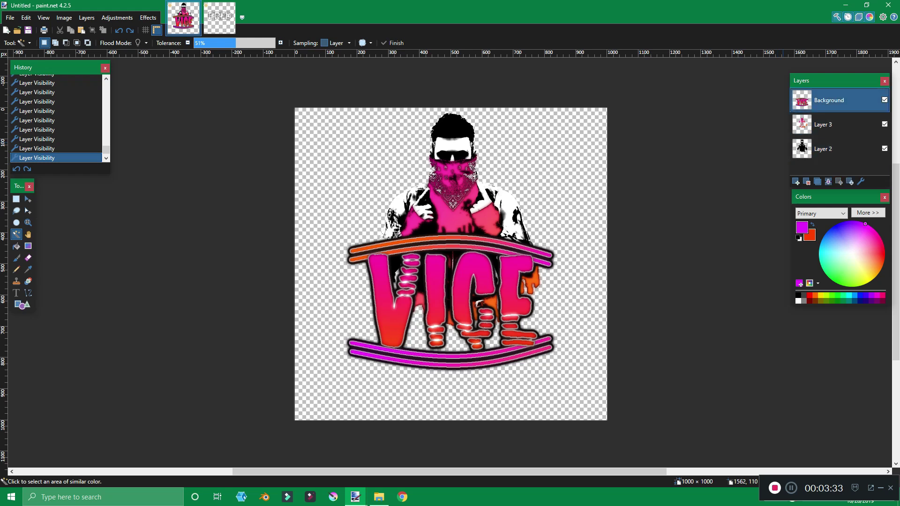
left_click(885, 100)
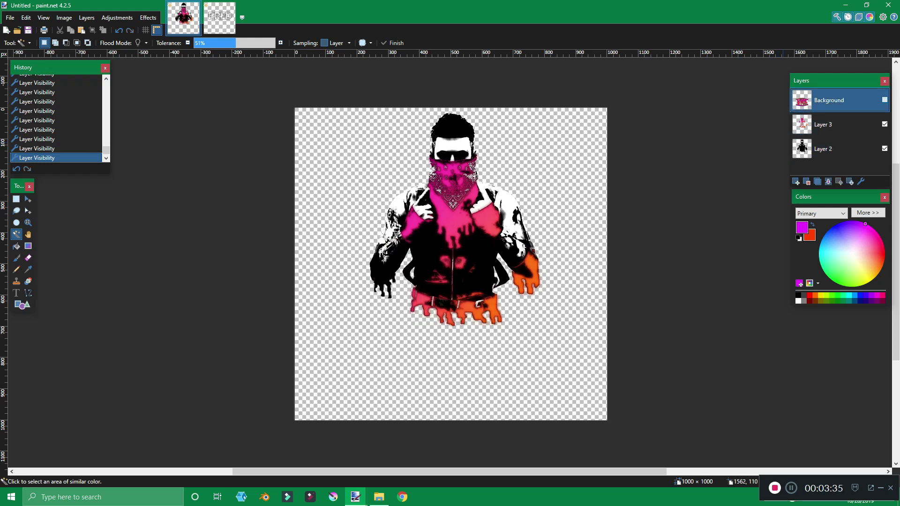
left_click(885, 100)
left_click(885, 99)
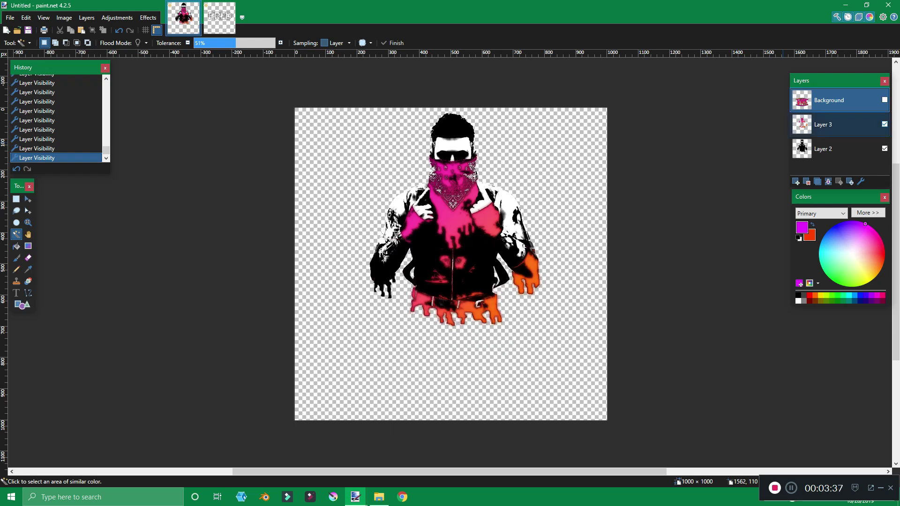
left_click(885, 125)
left_click(885, 124)
left_click(885, 124)
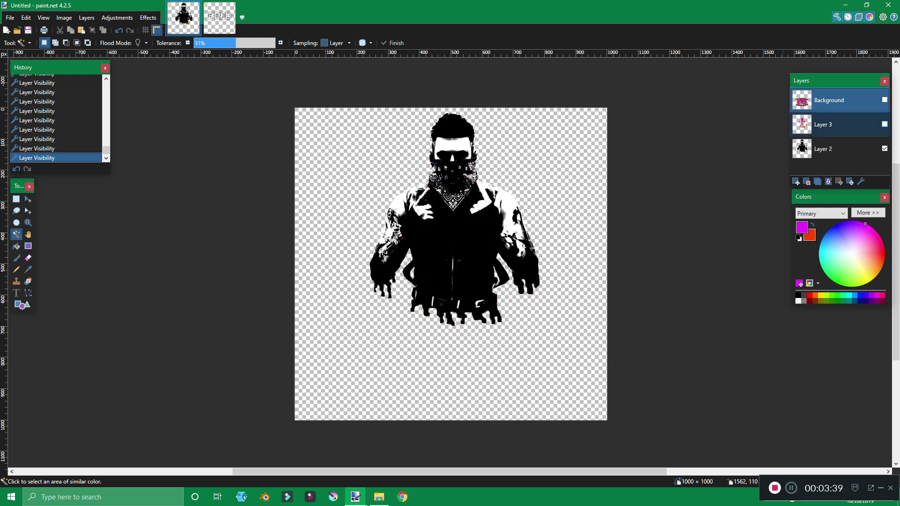
left_click(885, 149)
left_click(884, 149)
left_click(885, 149)
left_click(885, 148)
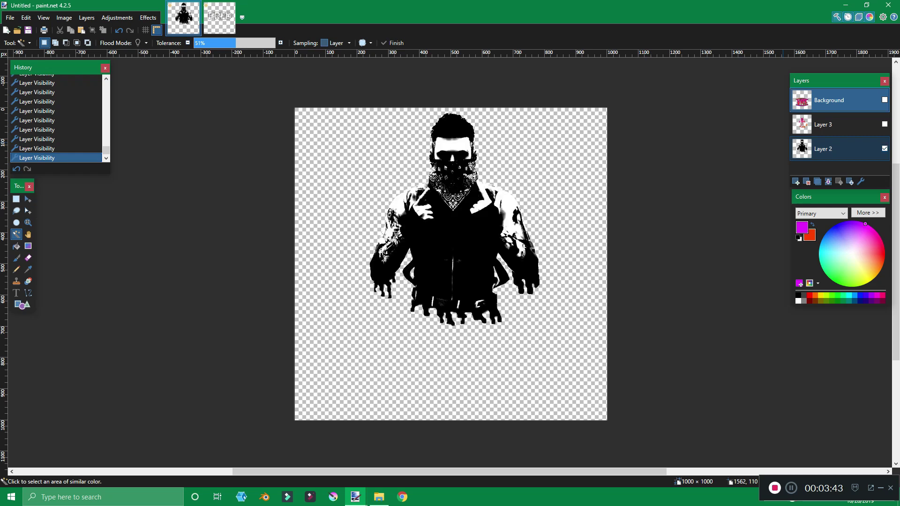
left_click(884, 125)
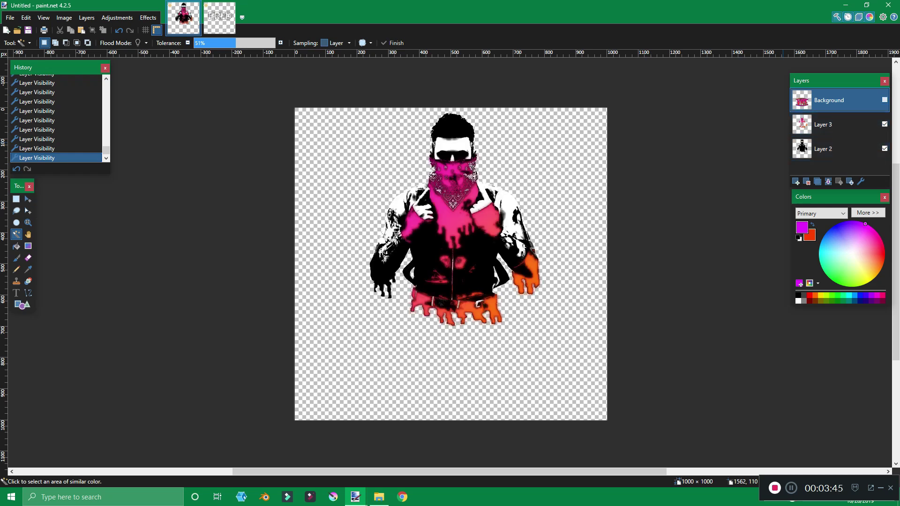
left_click(885, 100)
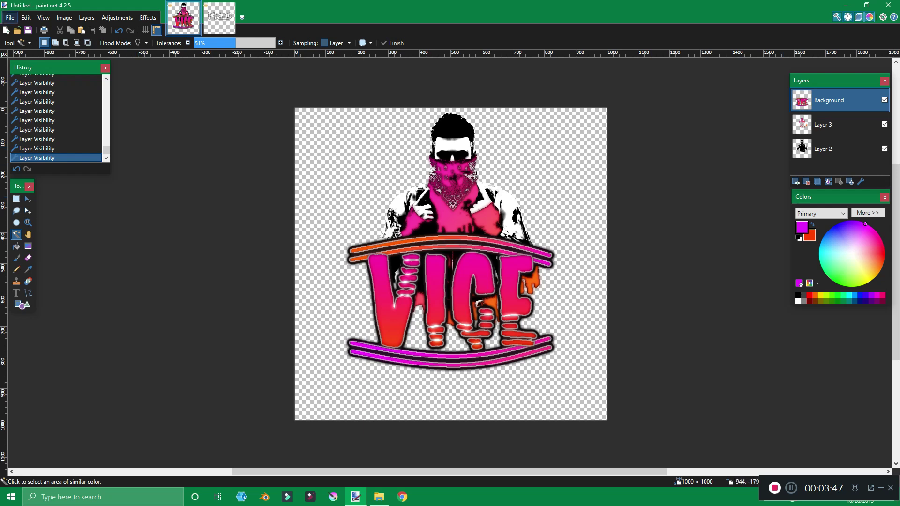
Create a new 1000×1000 image and erase its canvas to transparency.
left_click(6, 30)
type("10")
key("Tab")
type("1000")
key("Return")
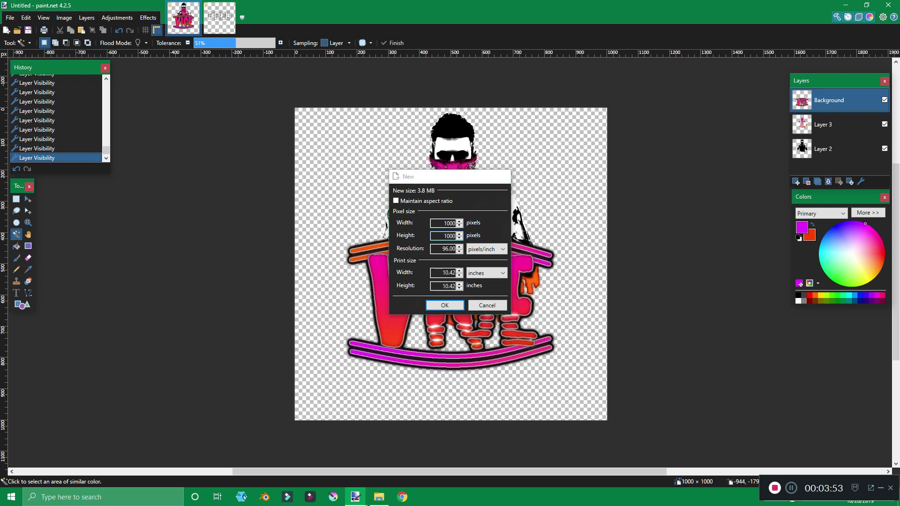
left_click(291, 142)
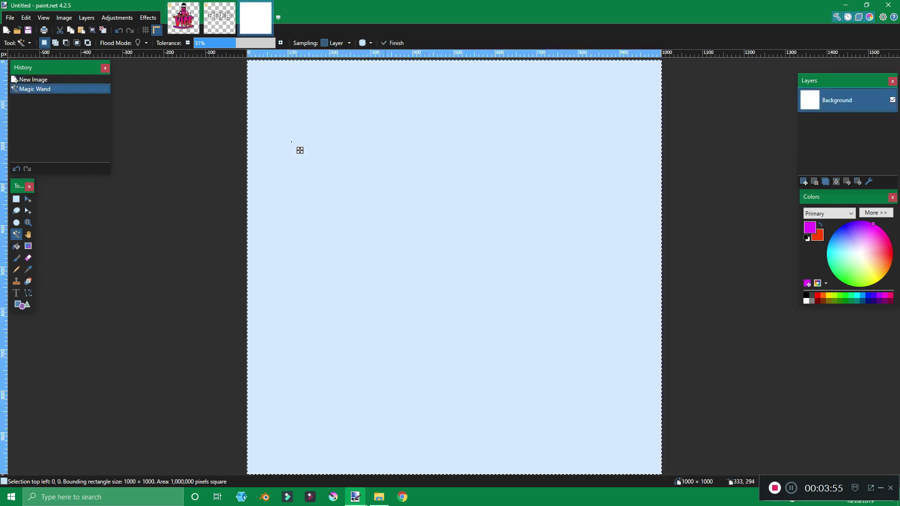
key("Delete")
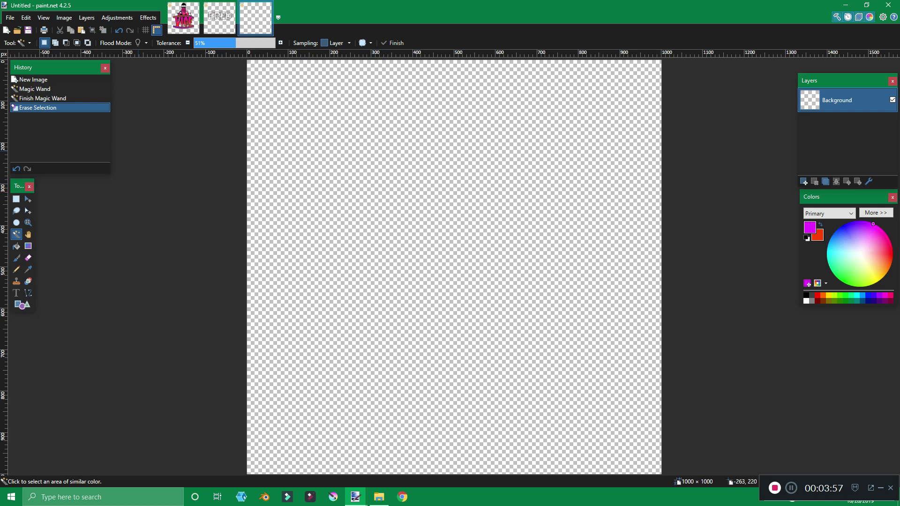
Type PREDITOR at size 96, move it near the centre, and add an empty layer above.
left_click(16, 294)
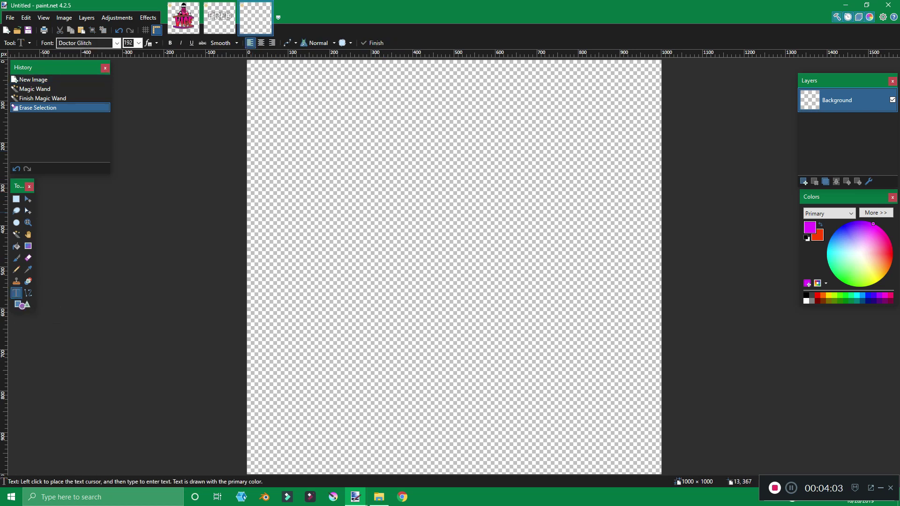
left_click(273, 292)
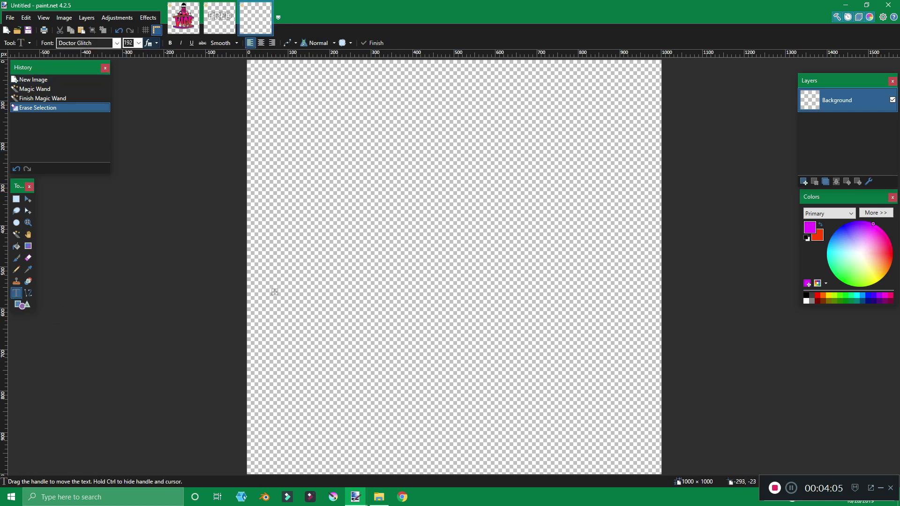
left_click(139, 42)
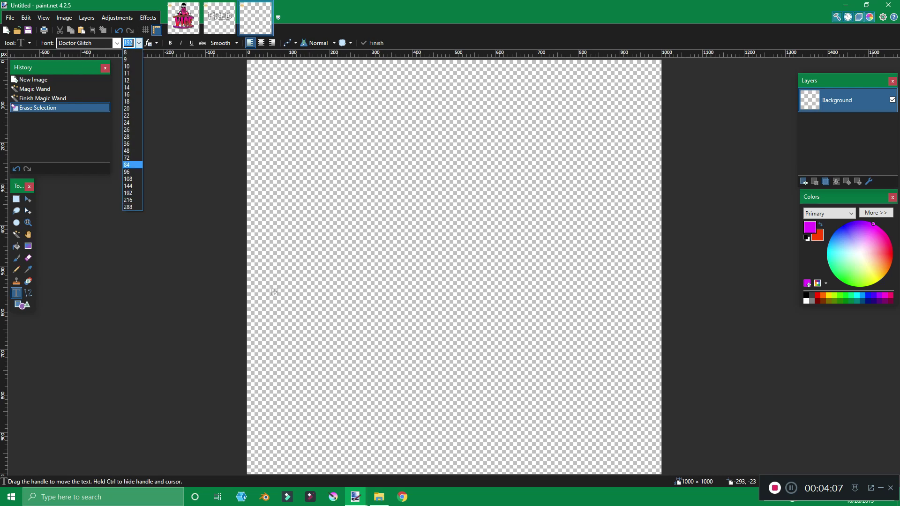
key("Down")
key("Up")
key("Down")
key("Return")
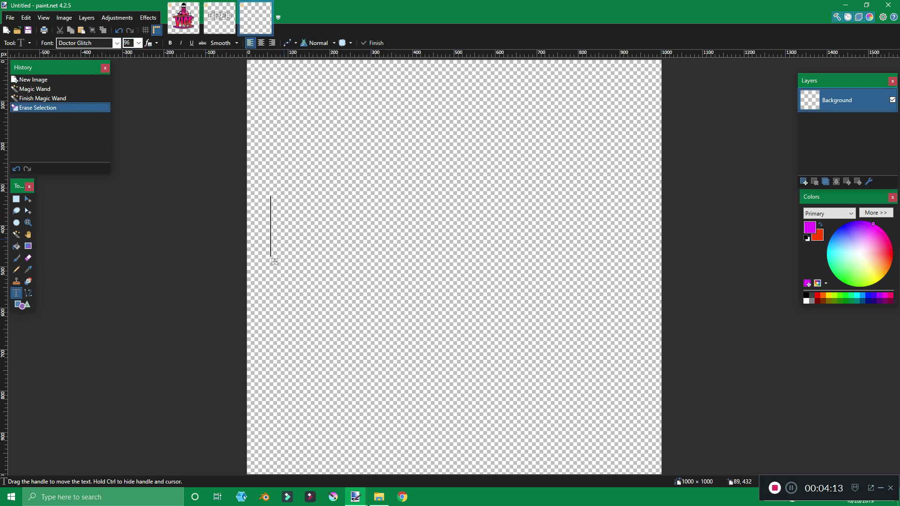
type("PRED")
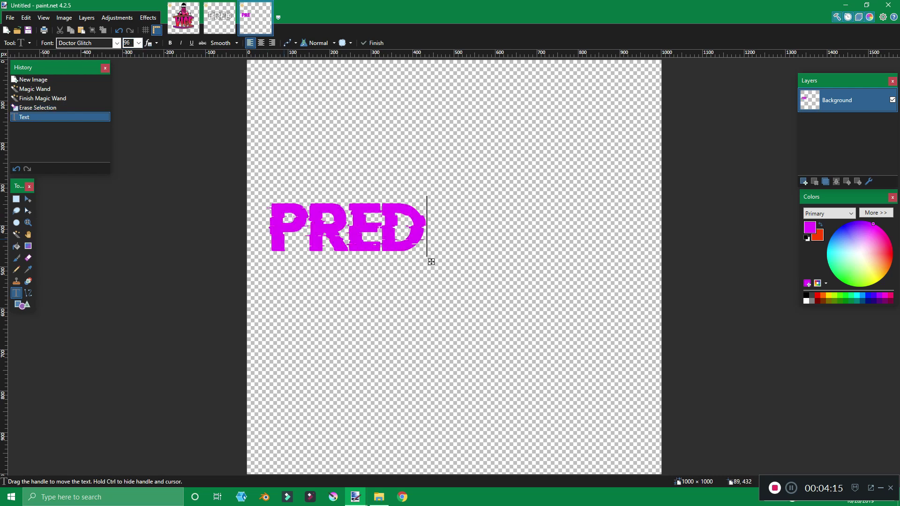
type("ITOR")
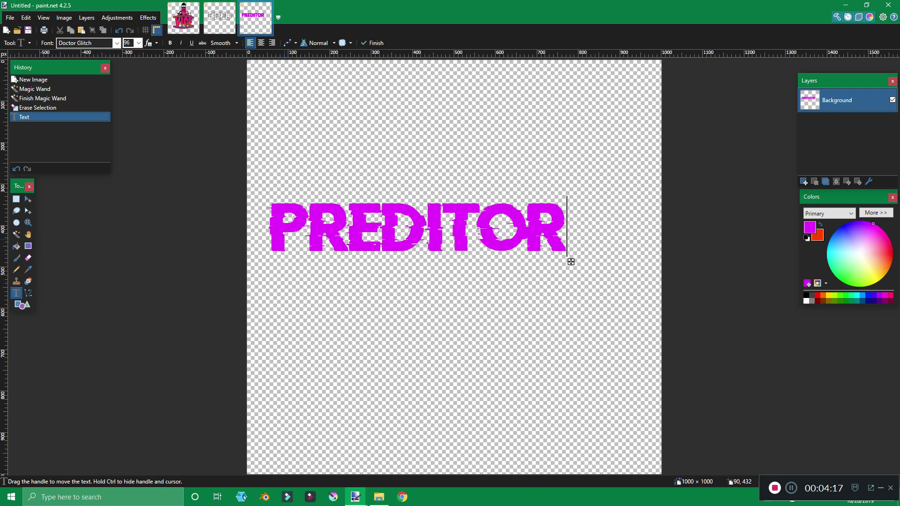
left_click_drag(571, 262, 610, 328)
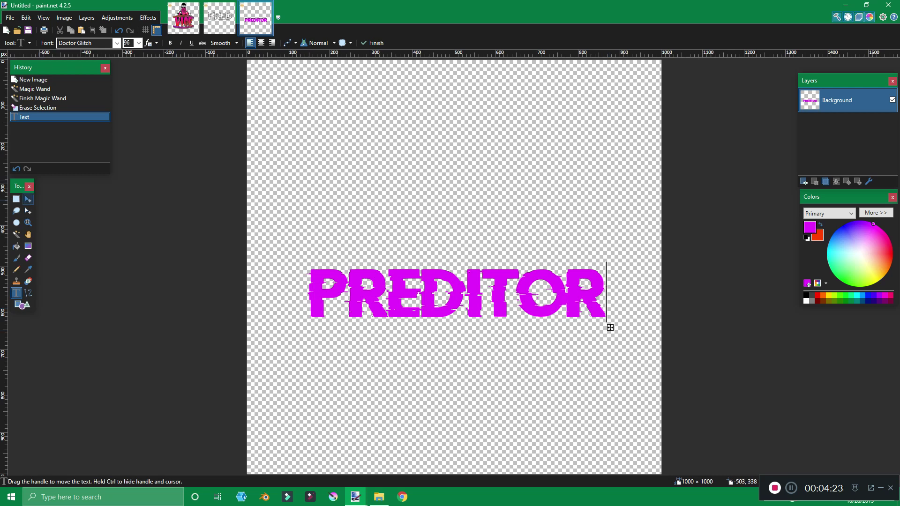
left_click(29, 200)
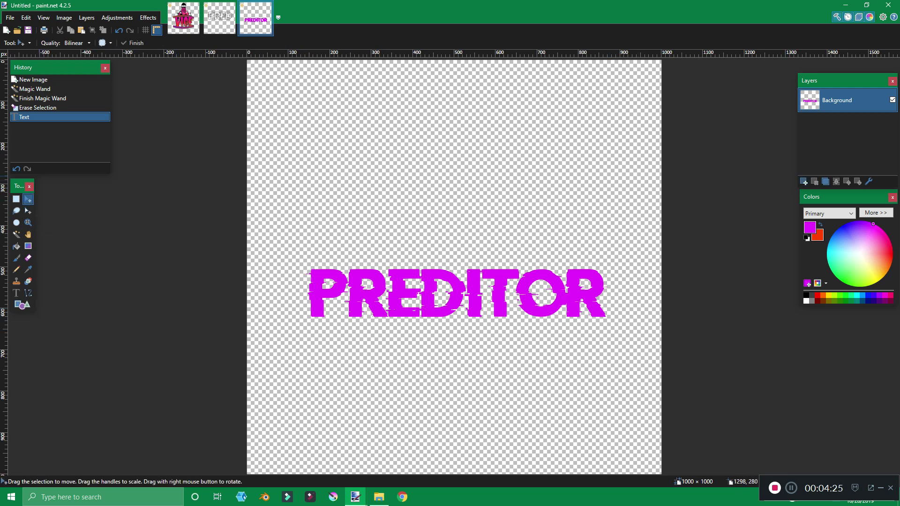
left_click(804, 182)
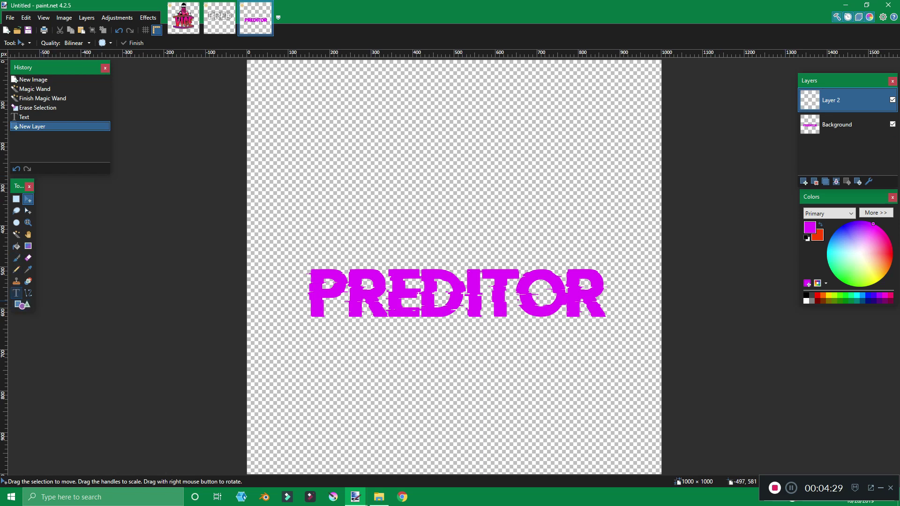
Draw a magenta-to-orange gradient across the new layer, with magenta mid-canvas.
left_click(29, 246)
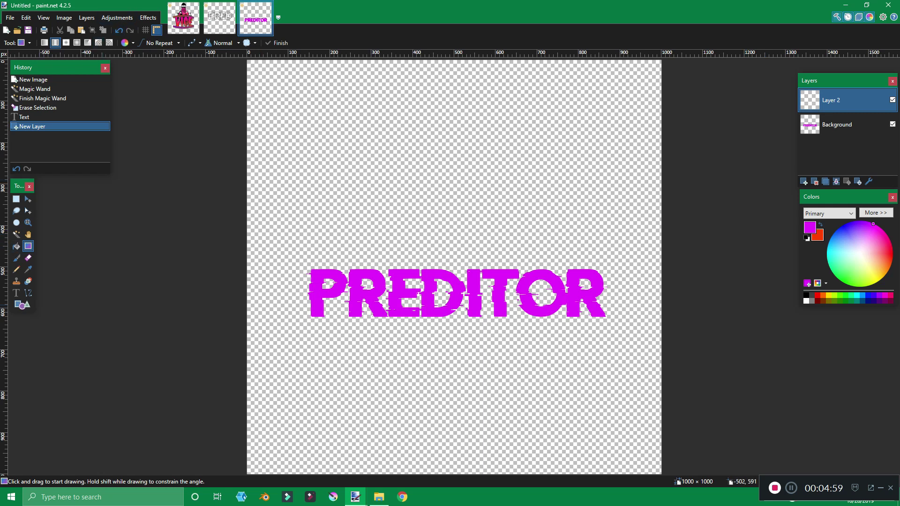
left_click_drag(387, 164, 448, 413)
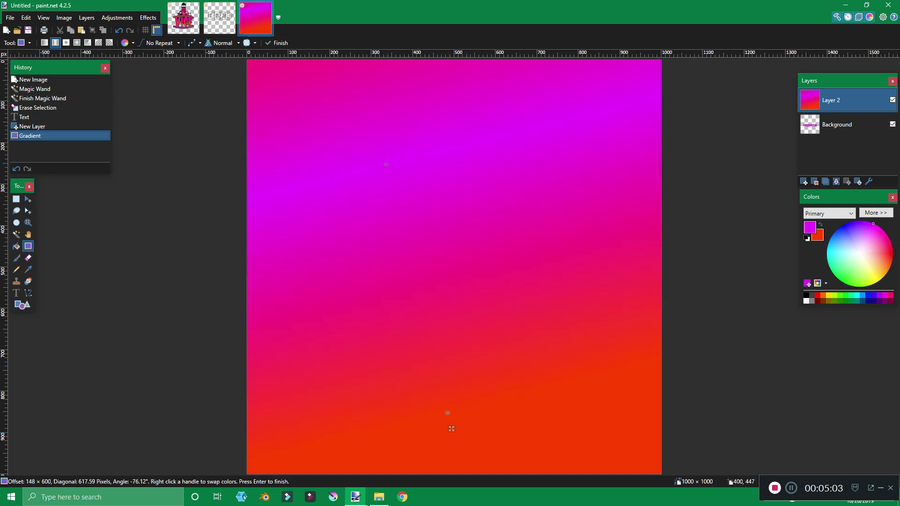
left_click_drag(387, 165, 399, 221)
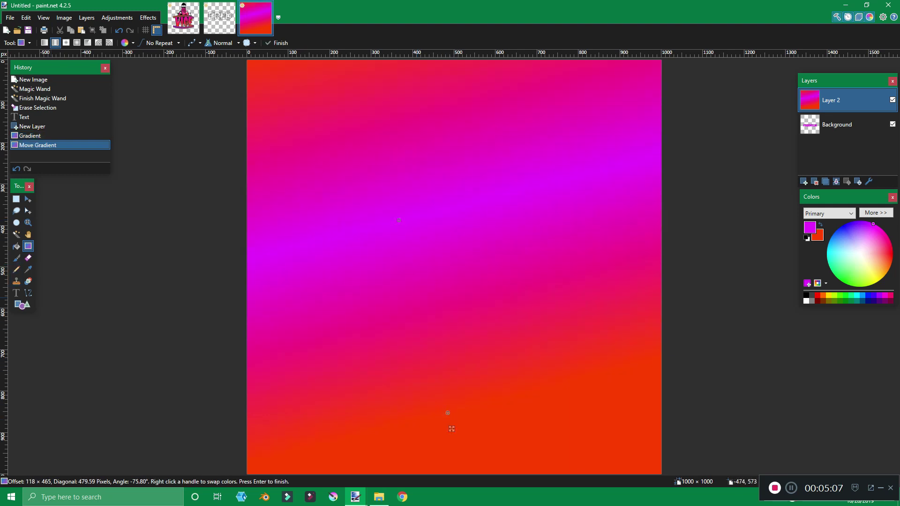
key("s")
Clip the gradient to the PREDITOR letters and delete the original flat-magenta text layer.
left_click(839, 124)
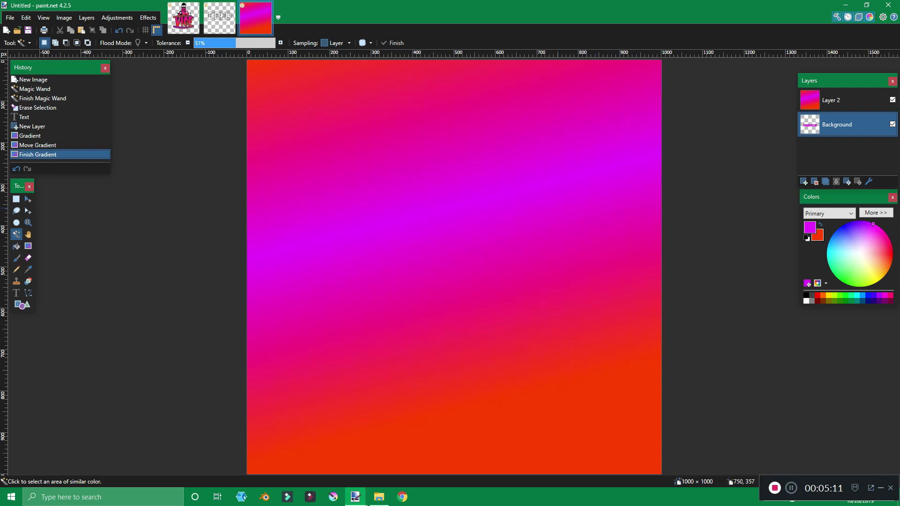
left_click(539, 157)
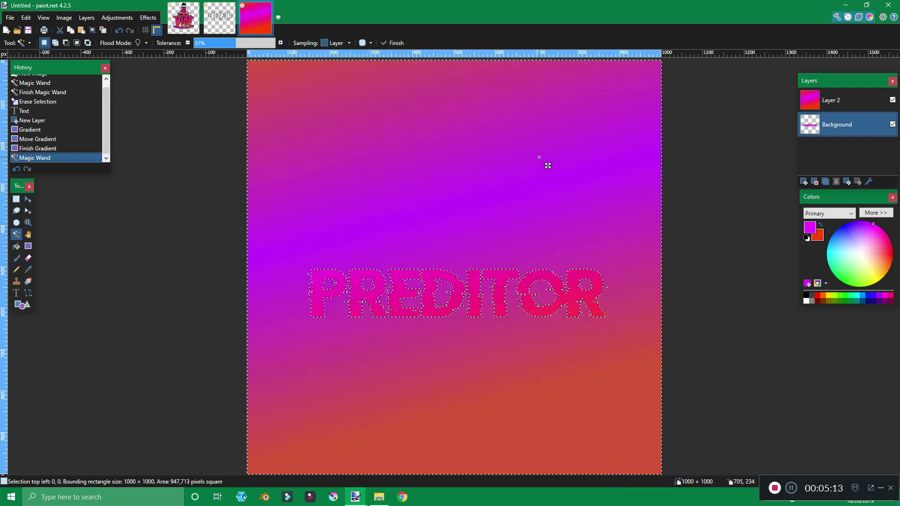
left_click(839, 100)
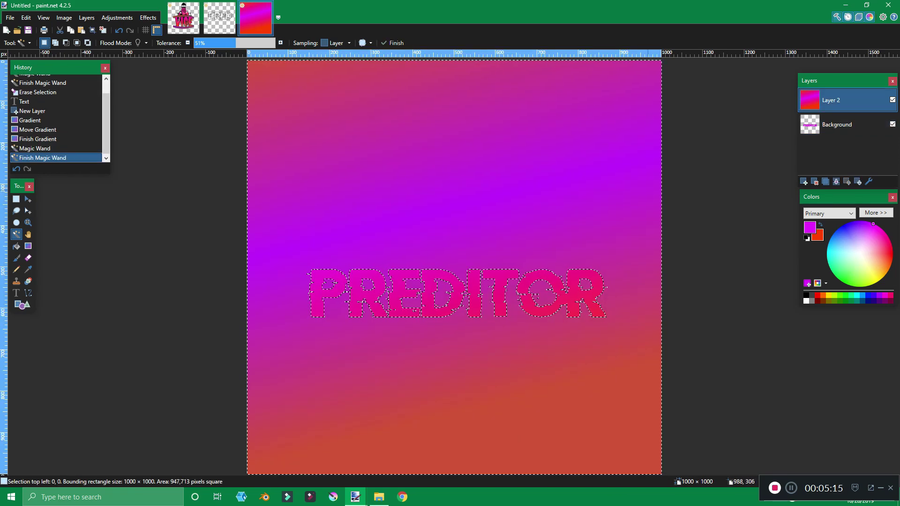
key("Delete")
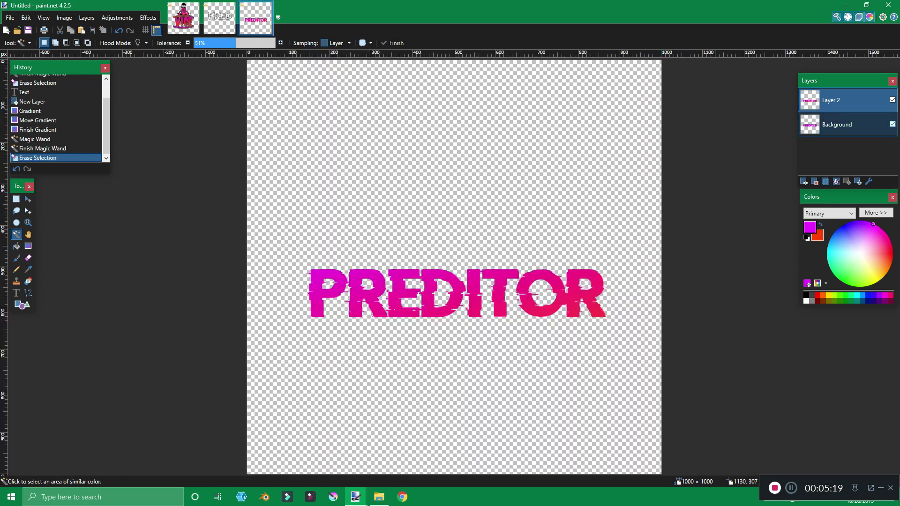
left_click(839, 124)
left_click(815, 181)
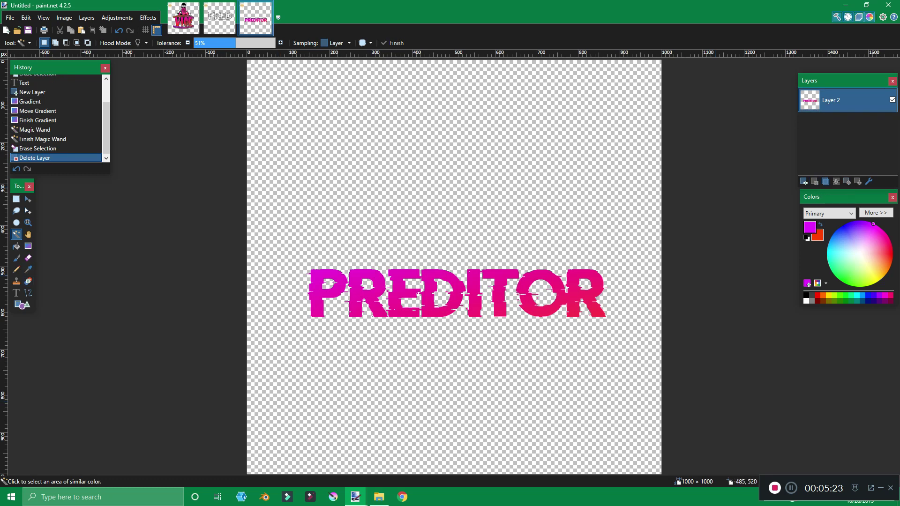
left_click(28, 293)
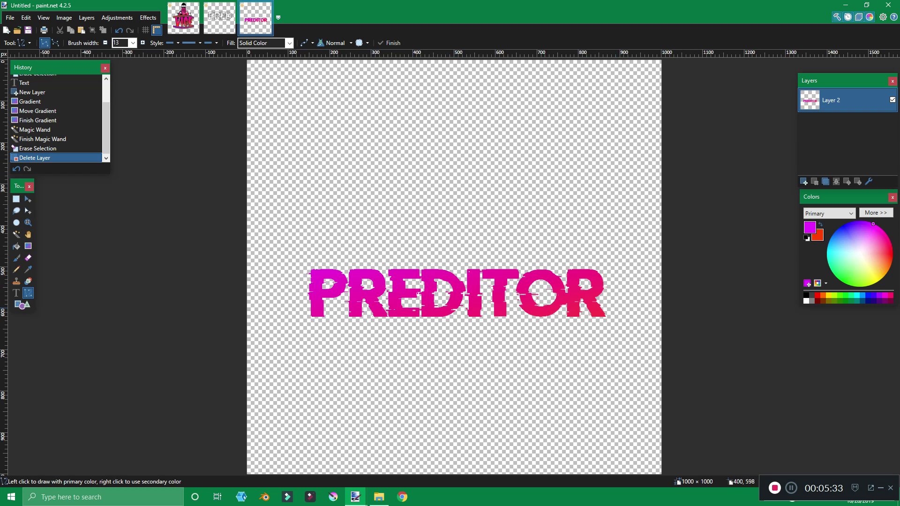
On a new layer beneath the text, draw a rounded-end line over PREDITOR and bend it into an arc.
left_click(804, 182)
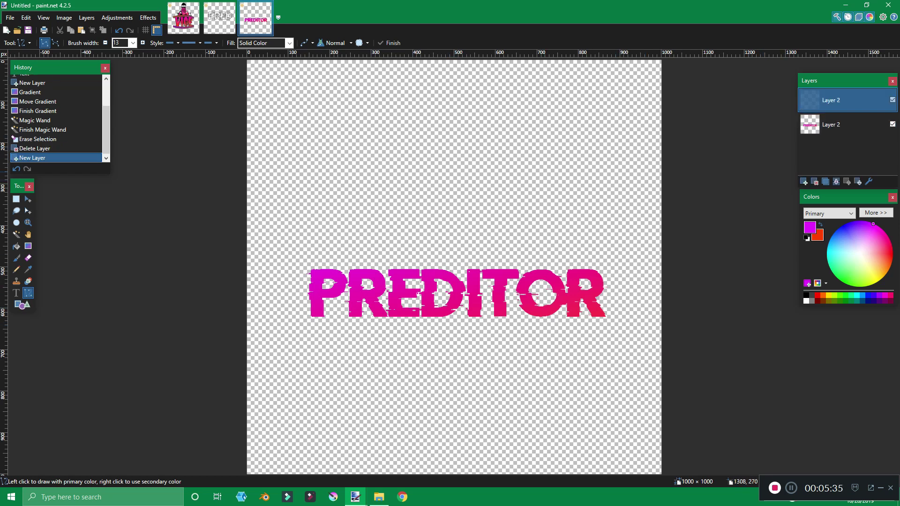
left_click(858, 181)
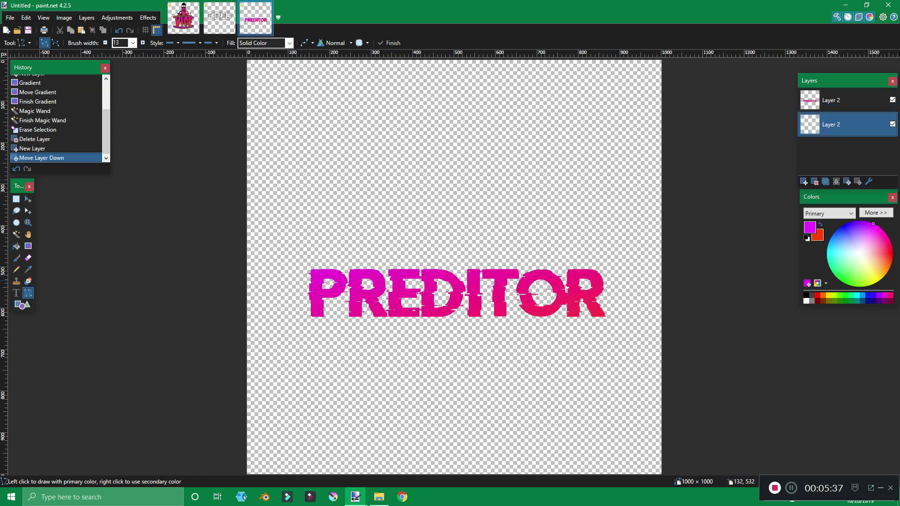
mouse_move(299, 275)
left_mouse_down()
mouse_move(345, 257)
mouse_move(524, 235)
mouse_move(609, 277)
left_mouse_up()
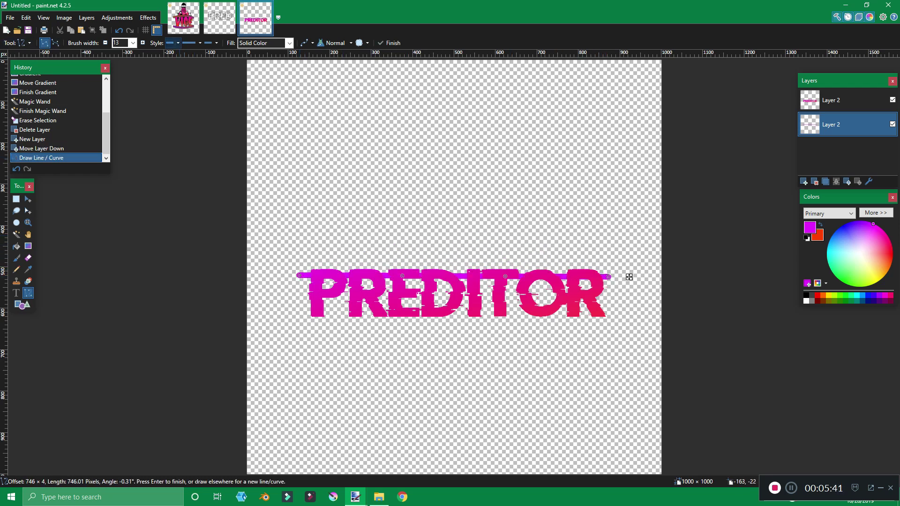
left_click(177, 42)
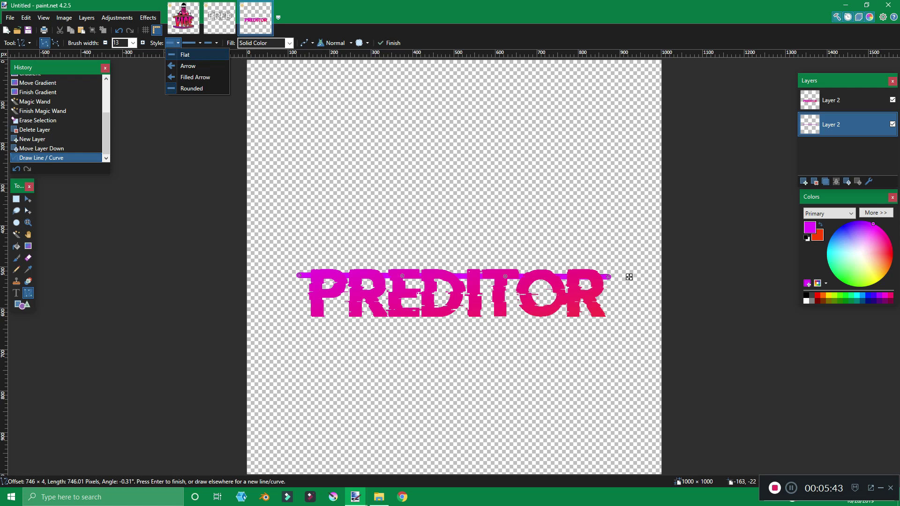
key("Down")
key("Down")
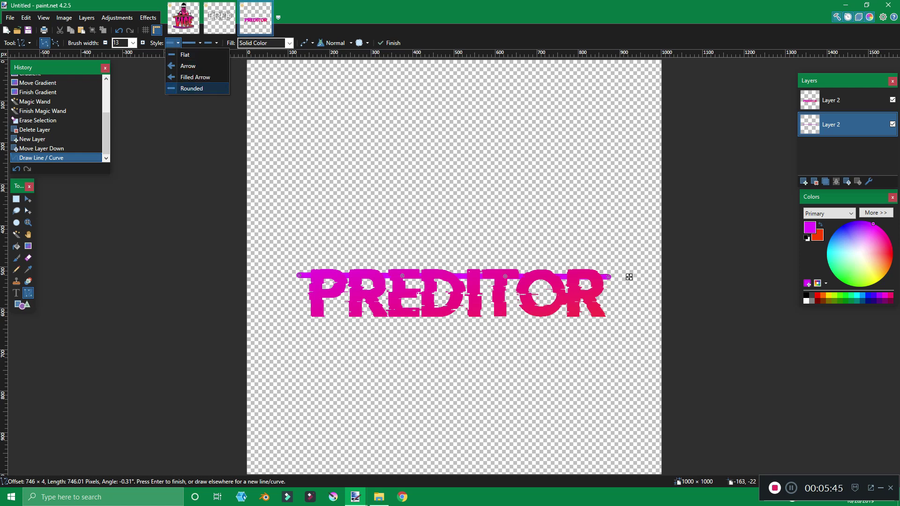
left_click(198, 88)
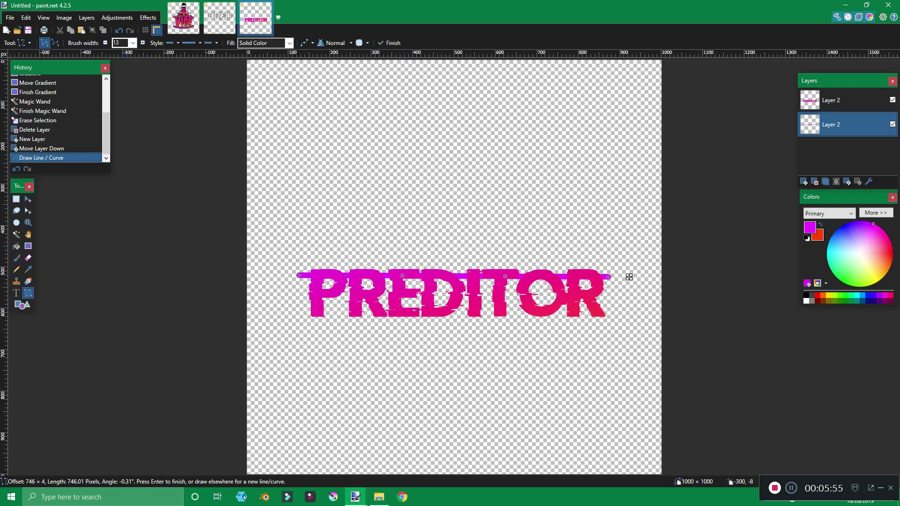
left_click_drag(402, 276, 404, 257)
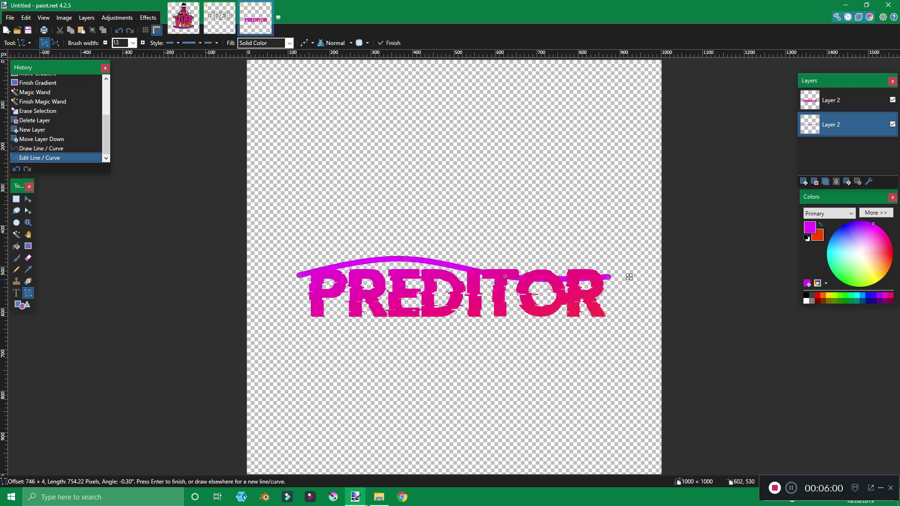
left_click_drag(504, 276, 506, 256)
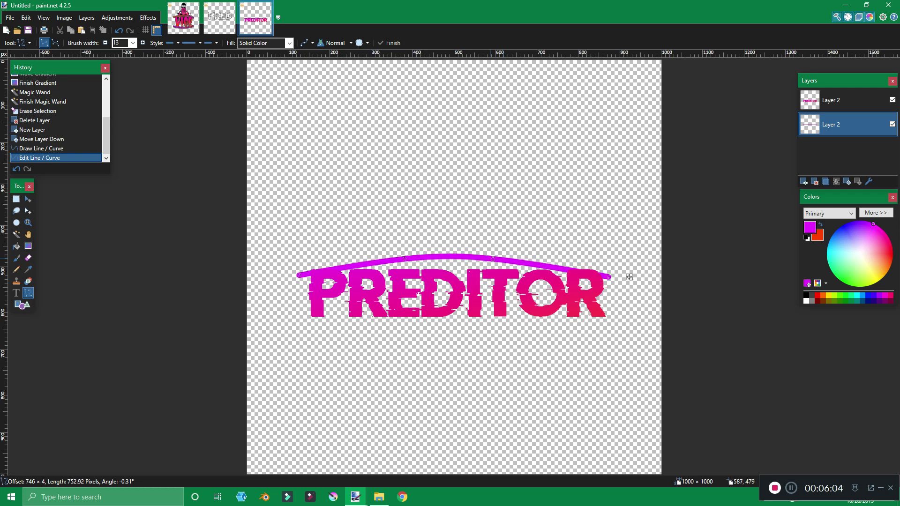
Duplicate the arc layer, shift the copy up, and undo a trial merge.
key("m")
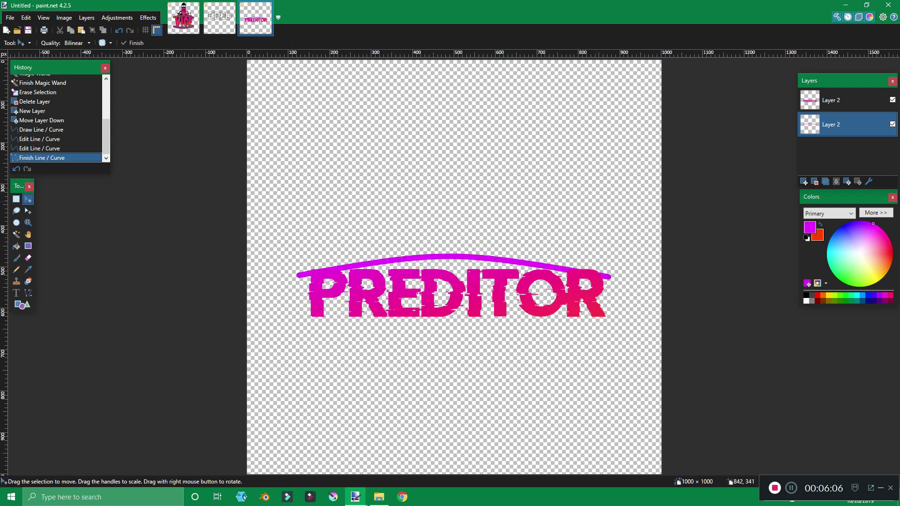
left_click(826, 181)
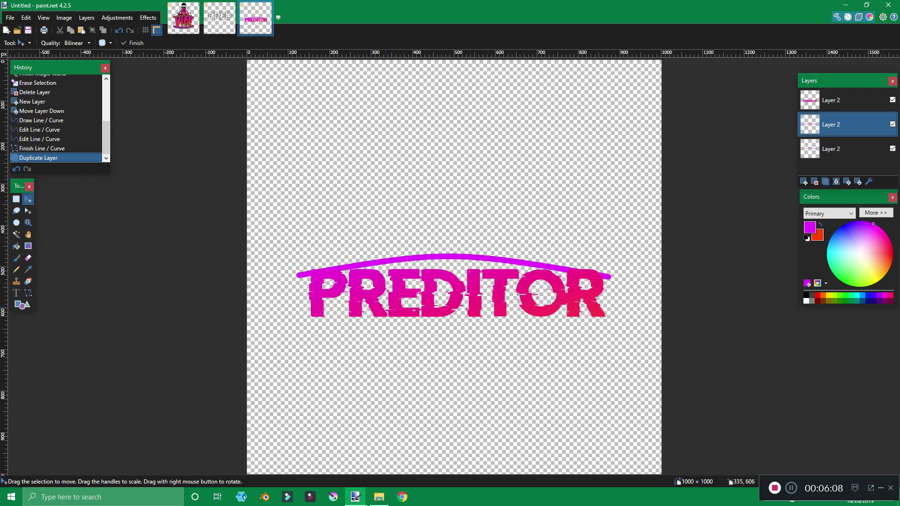
key("ctrl+a")
left_click_drag(418, 265, 421, 257)
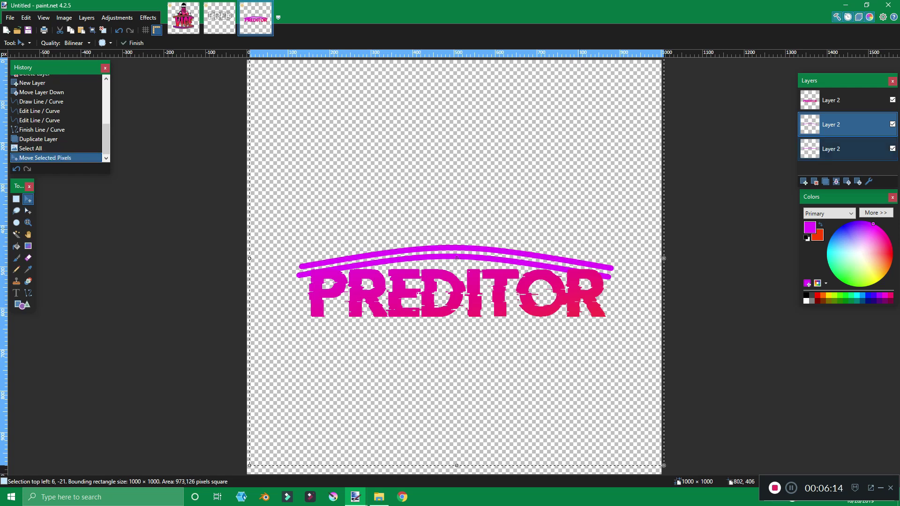
left_click(836, 181)
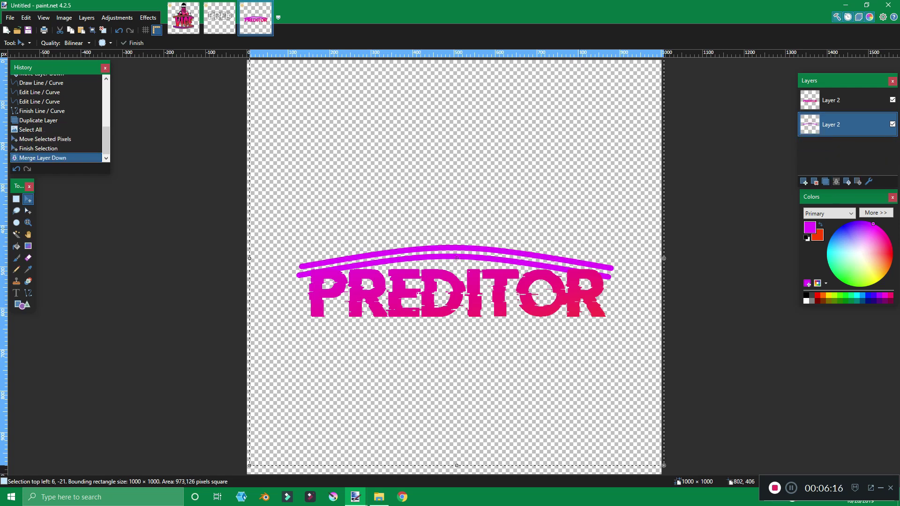
key("ctrl+z")
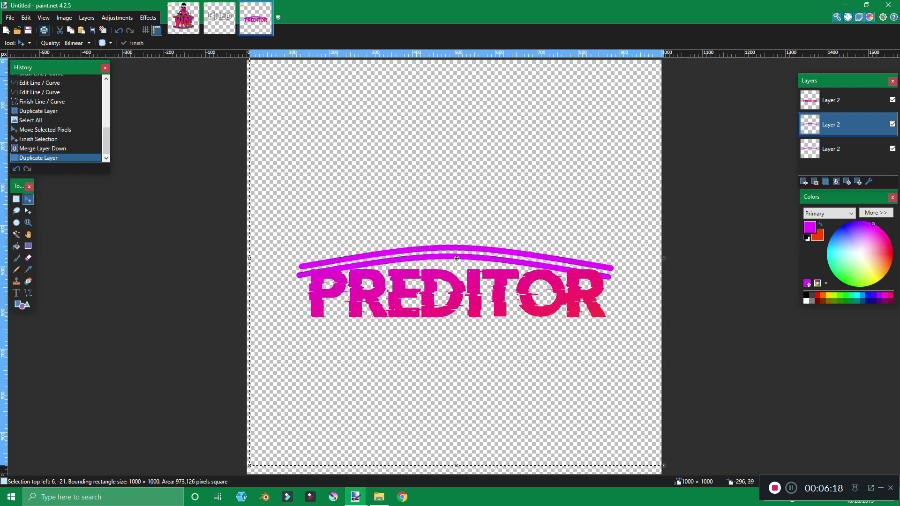
Flip the duplicate vertically, move it below PREDITOR, merge it down, and add an empty layer.
left_click(26, 17)
left_click(44, 196)
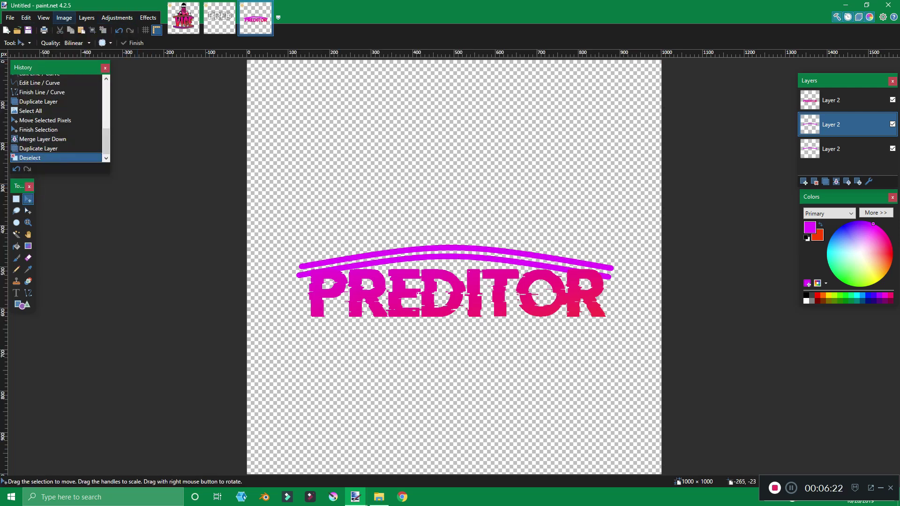
left_click(86, 17)
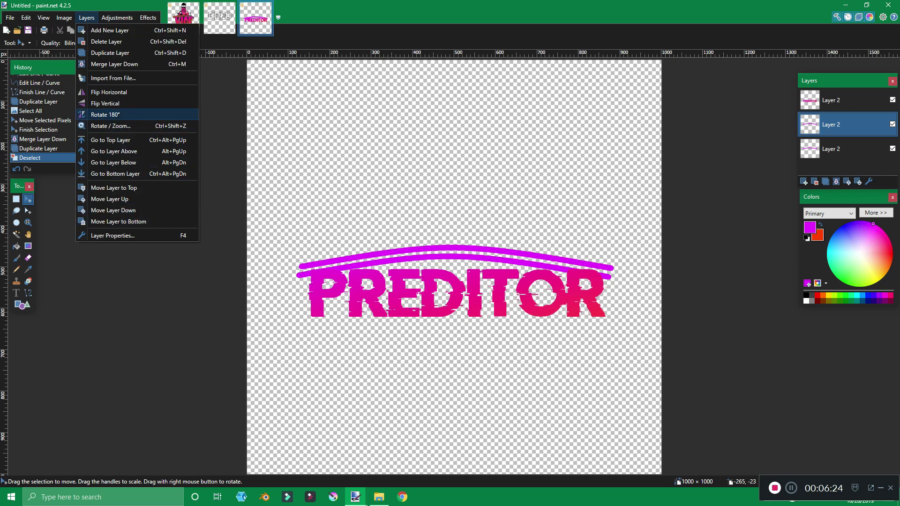
left_click(108, 104)
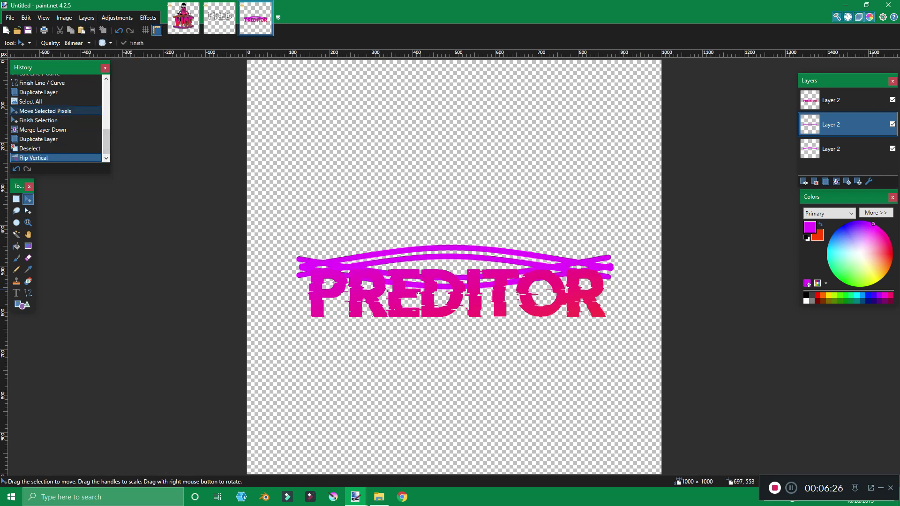
key("ctrl+a")
left_click_drag(536, 290, 536, 343)
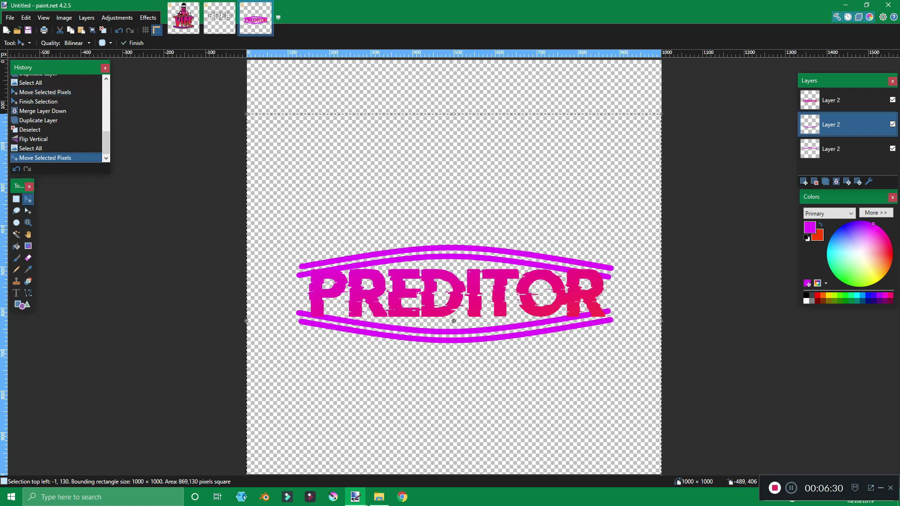
left_click(26, 18)
left_click(47, 196)
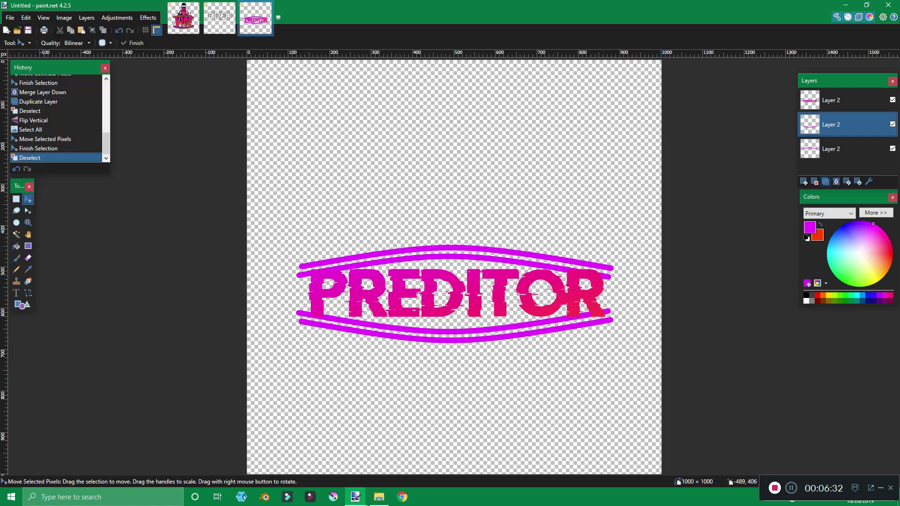
left_click(837, 181)
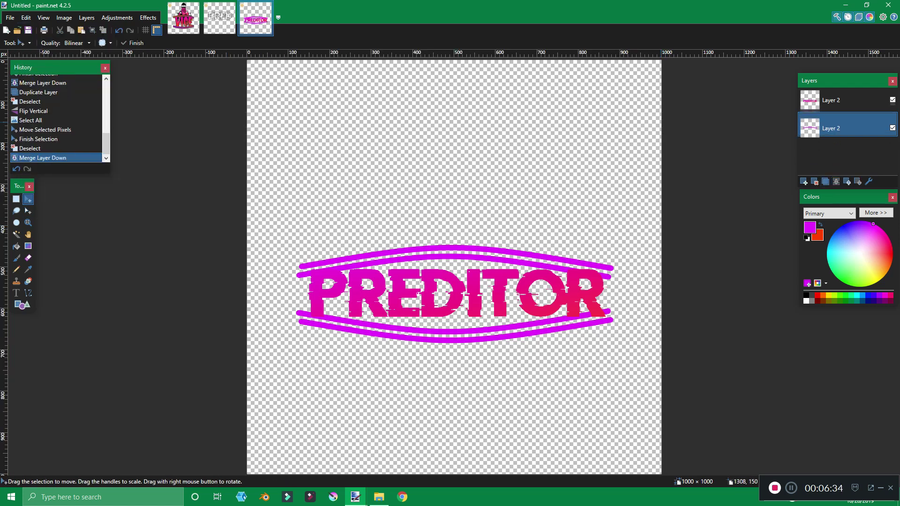
left_click(804, 182)
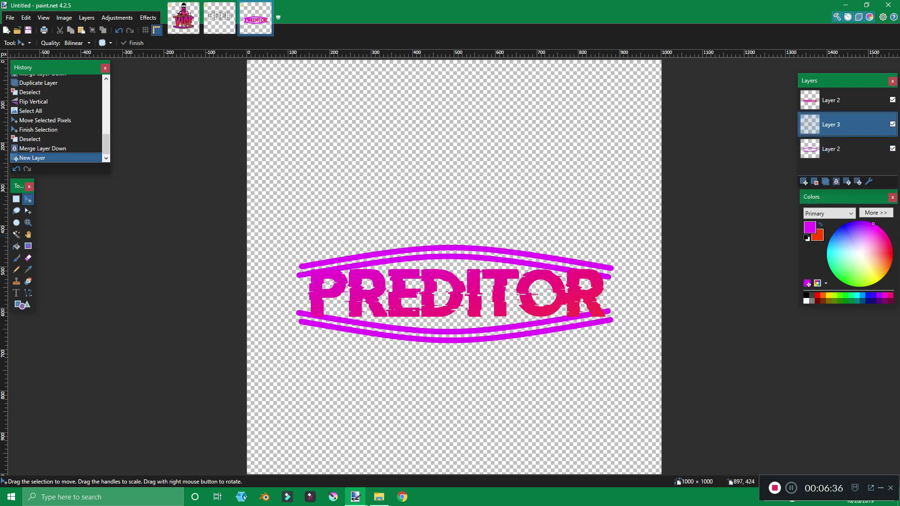
key("ctrl+a")
left_click_drag(349, 236, 386, 284)
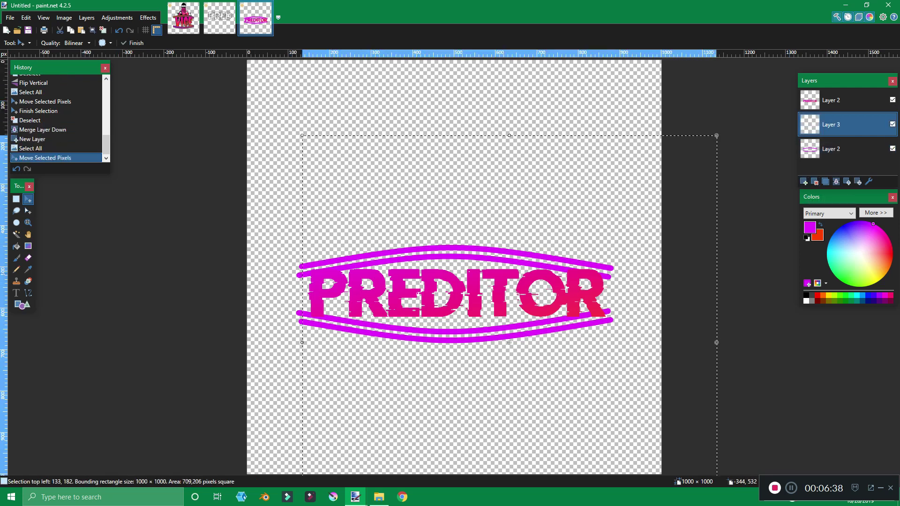
Fill Layer 3 with a magenta-to-orange gradient over the arcs.
left_click(29, 246)
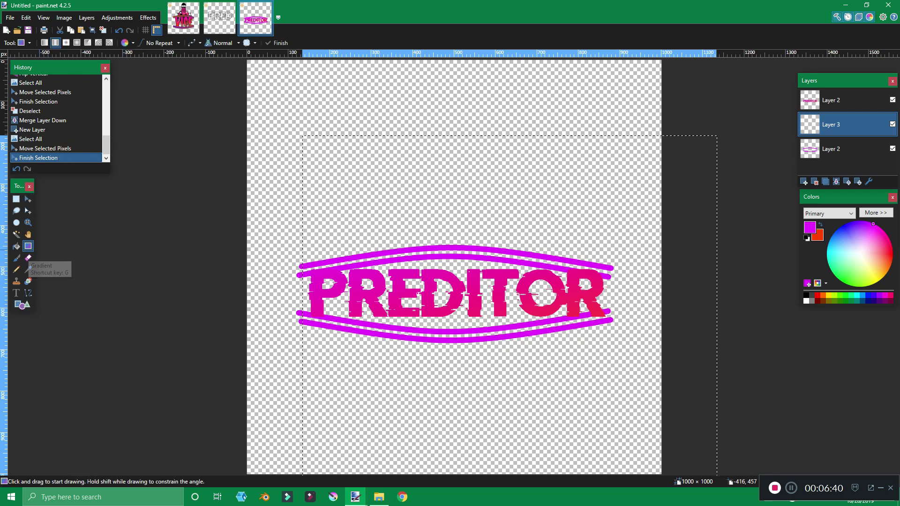
left_click(26, 17)
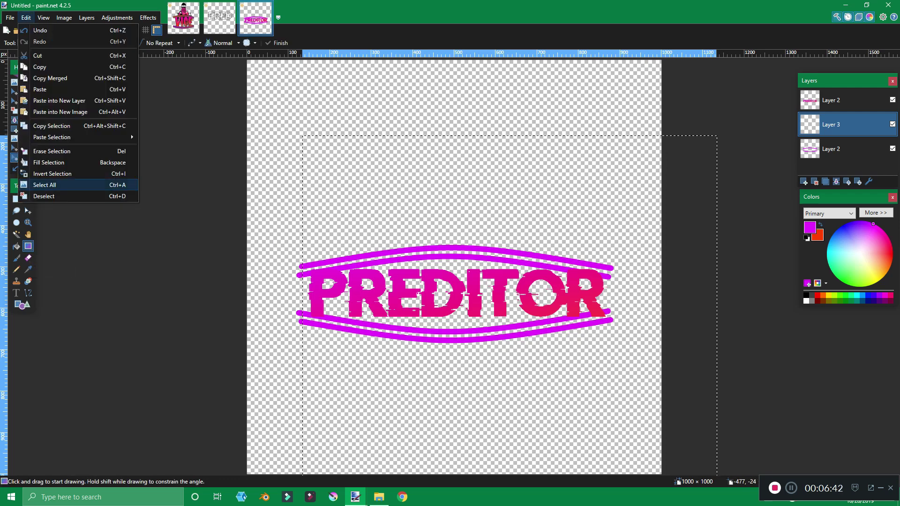
left_click(37, 197)
left_click_drag(334, 149, 499, 400)
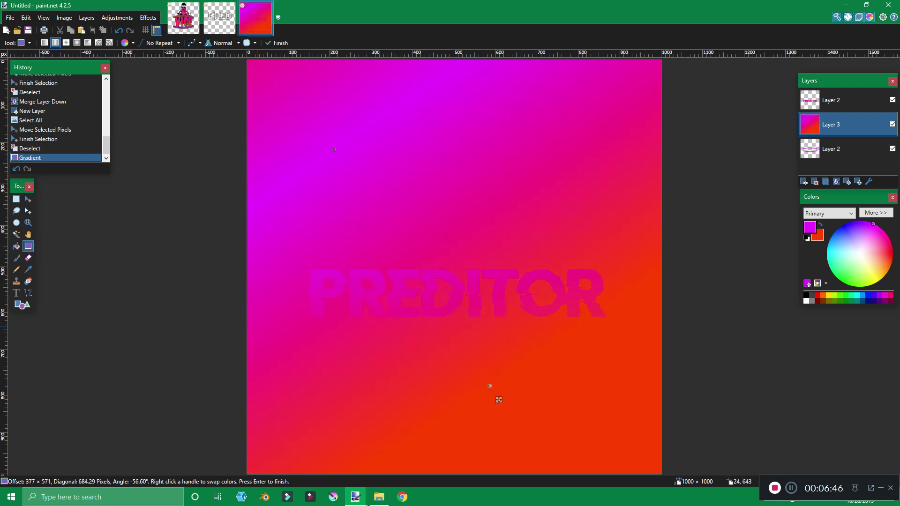
Trim the gradient to the arc shapes and delete the original solid curves layer.
key("s")
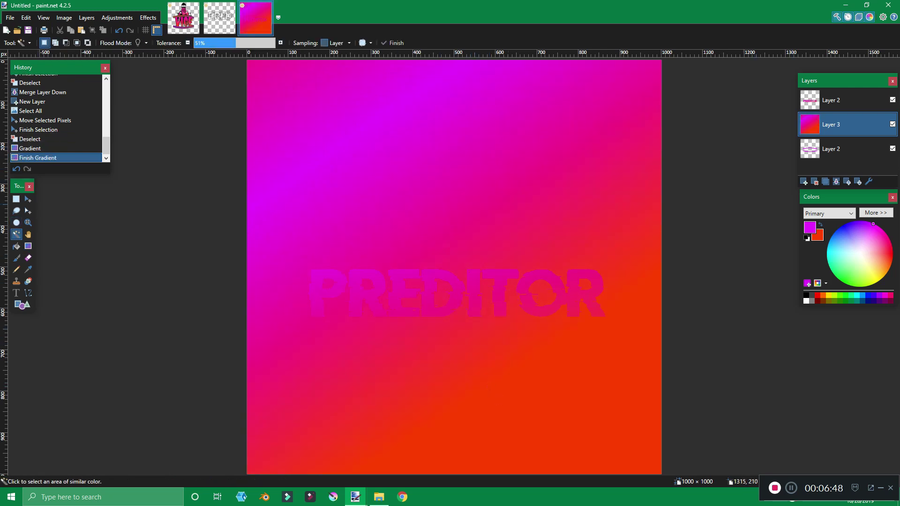
left_click(831, 149)
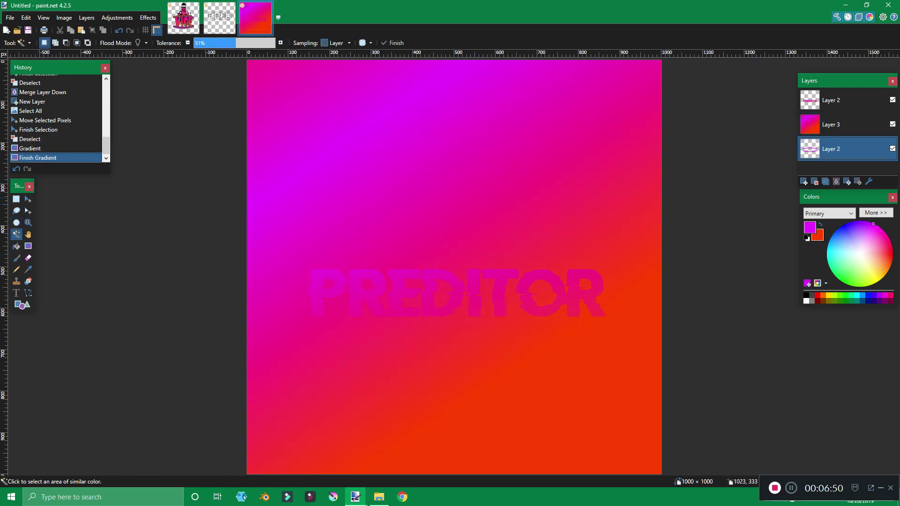
left_click(538, 150)
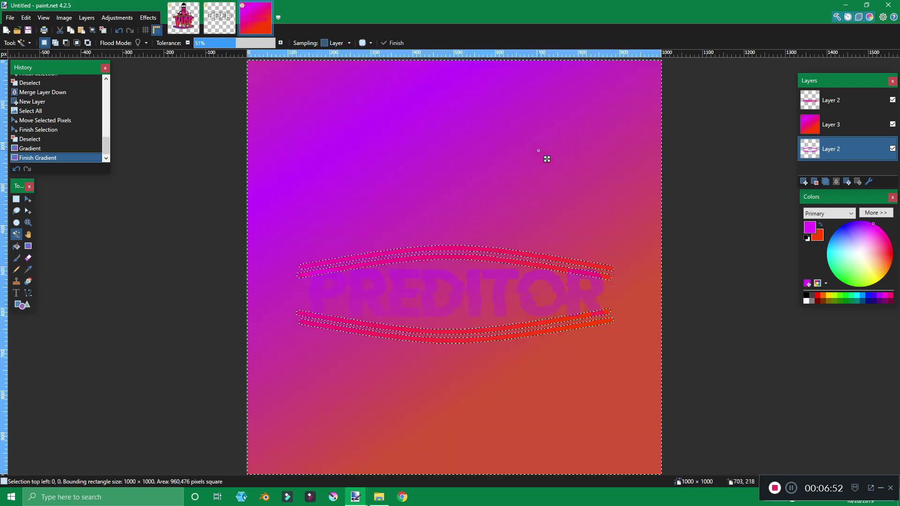
left_click(831, 124)
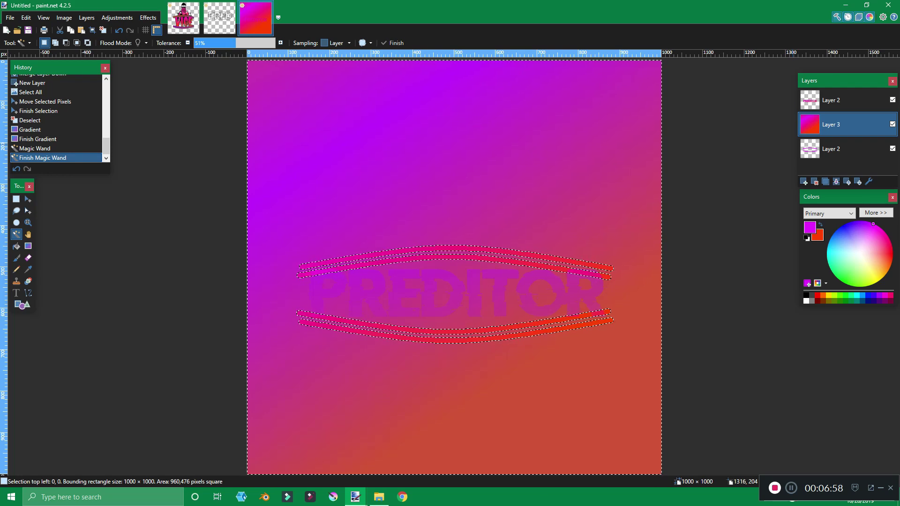
key("Delete")
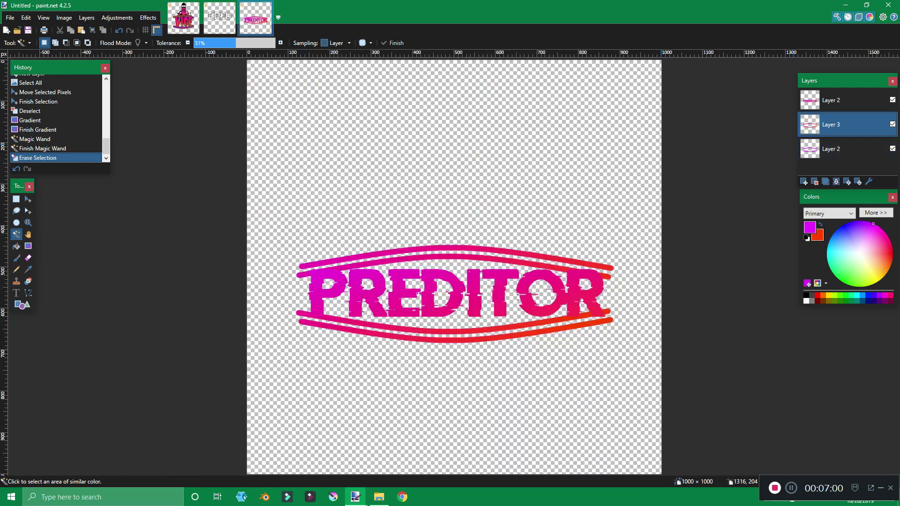
left_click(831, 149)
left_click(815, 182)
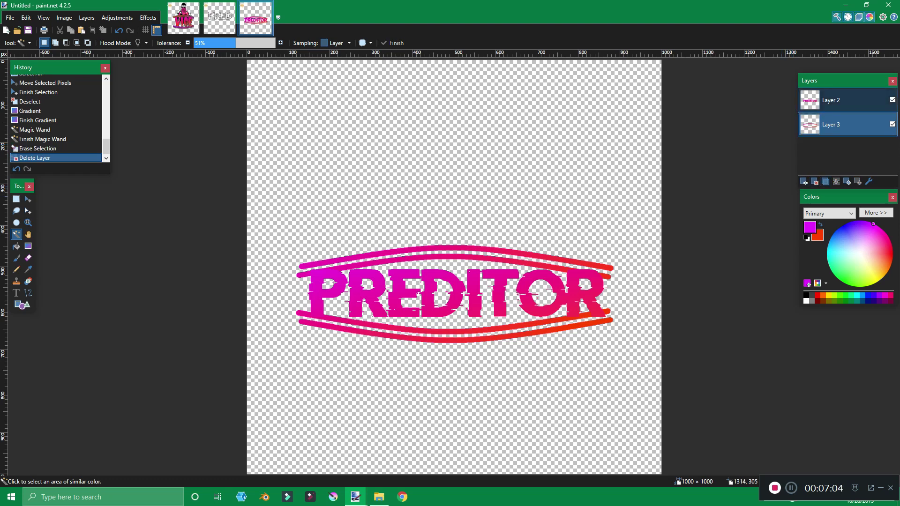
Stretch the PREDITOR text taller, move it down between the curved lines, and deselect.
left_click(831, 100)
left_click(28, 199)
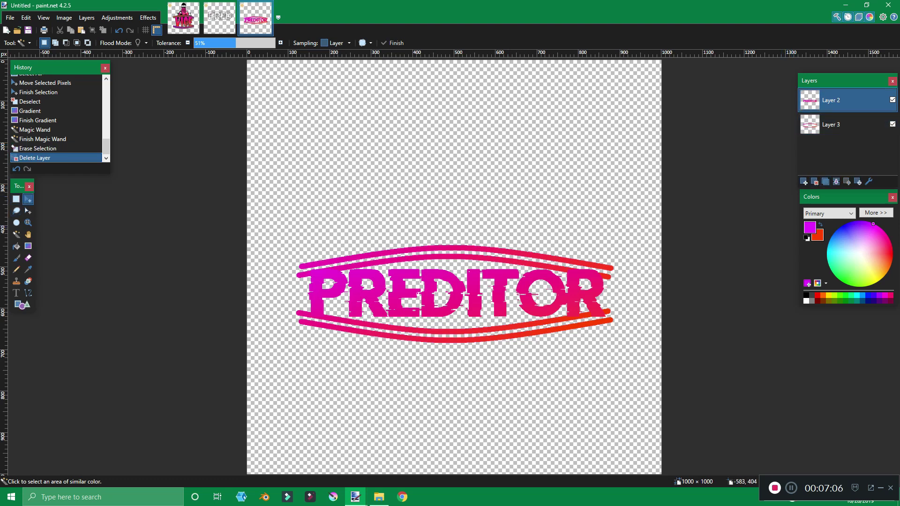
key("ctrl+a")
left_click(384, 307)
left_click_drag(456, 60, 456, 7)
left_click_drag(502, 192, 502, 211)
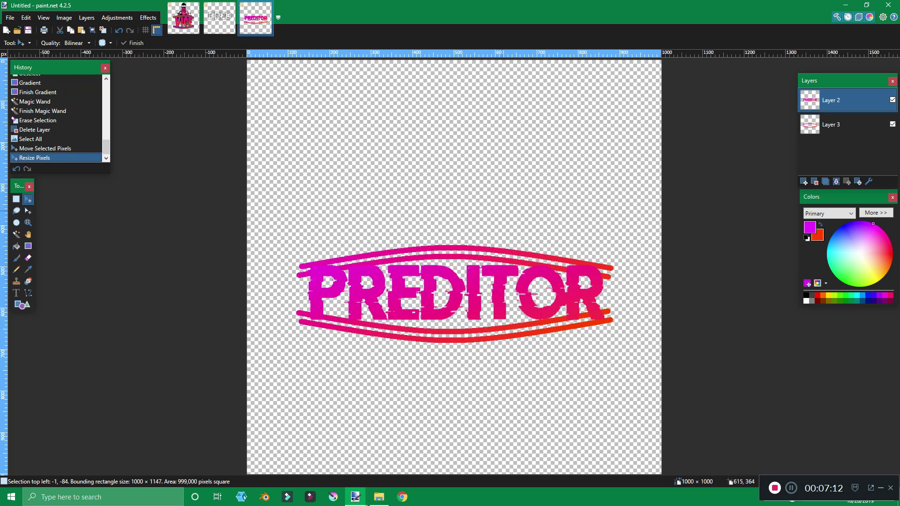
left_click(26, 18)
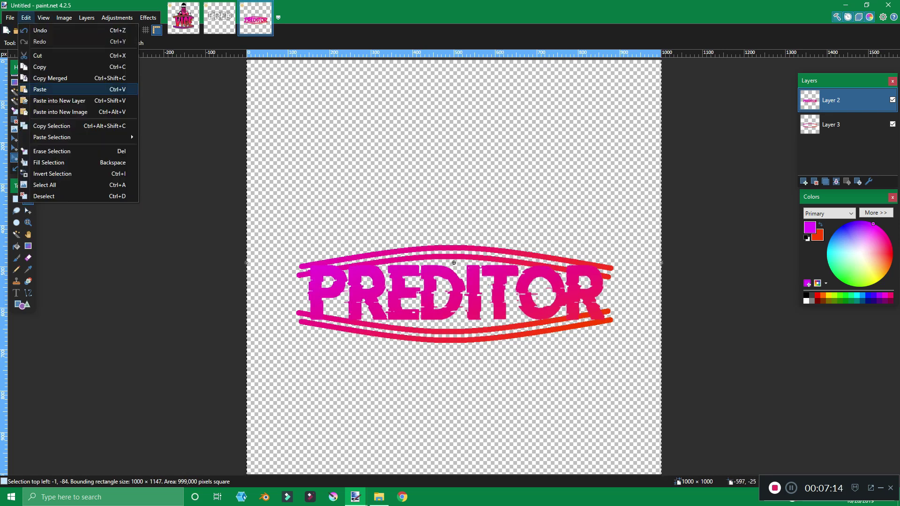
left_click(44, 196)
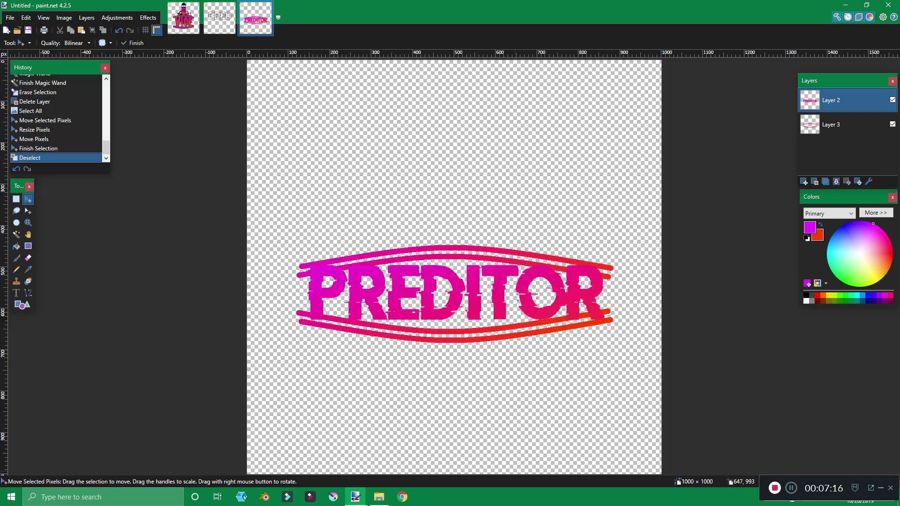
Copy the WWE 2K19 (108) image from the Captures folder and return to the PREDITOR image.
left_click(379, 497)
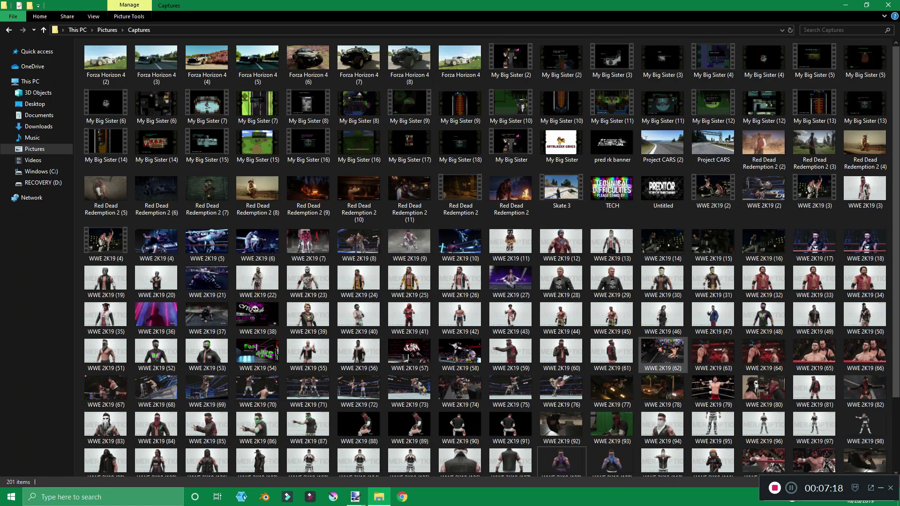
scroll(663, 357, "down", 2)
right_click(574, 382)
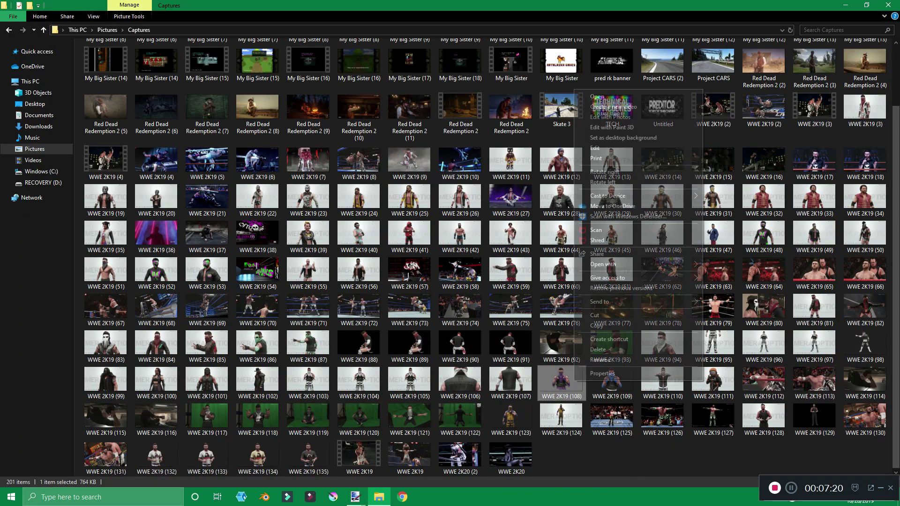
left_click(596, 325)
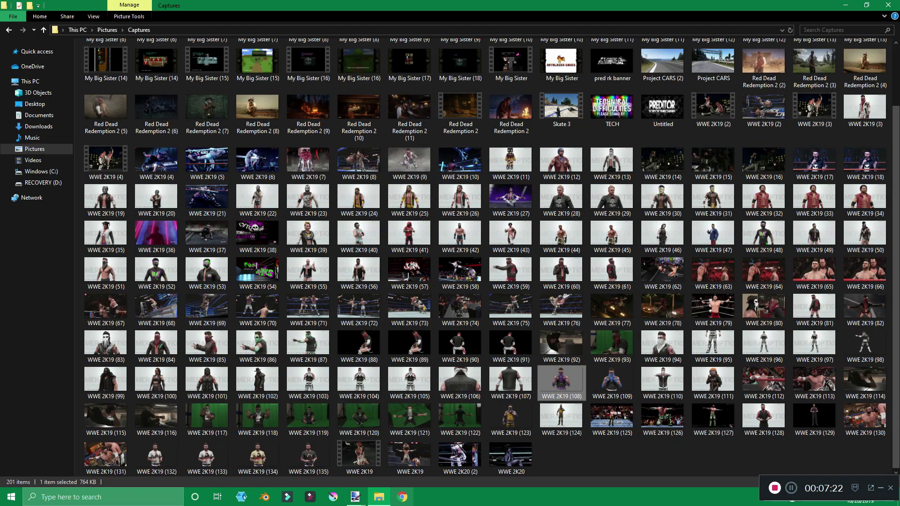
left_click(355, 497)
left_click(458, 458)
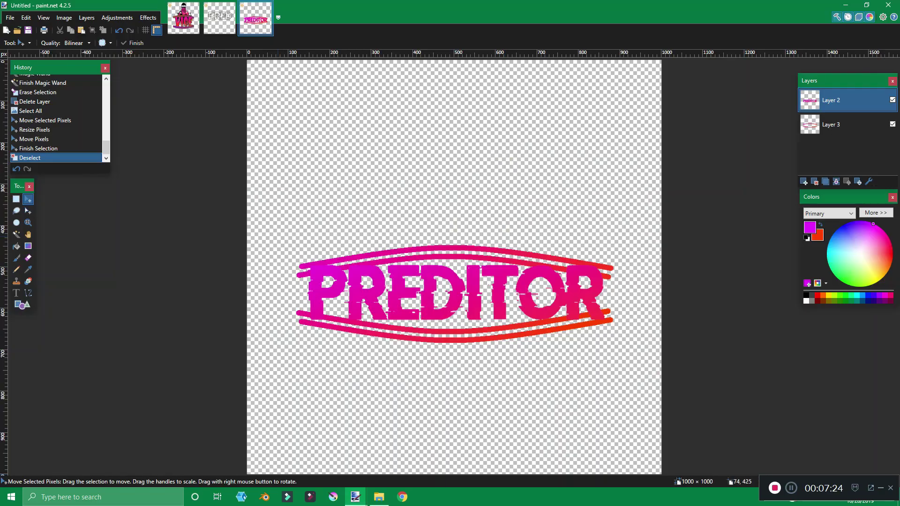
Merge the text into the curves layer, move a blank layer beneath, and paste the capture keeping canvas size.
left_click(804, 182)
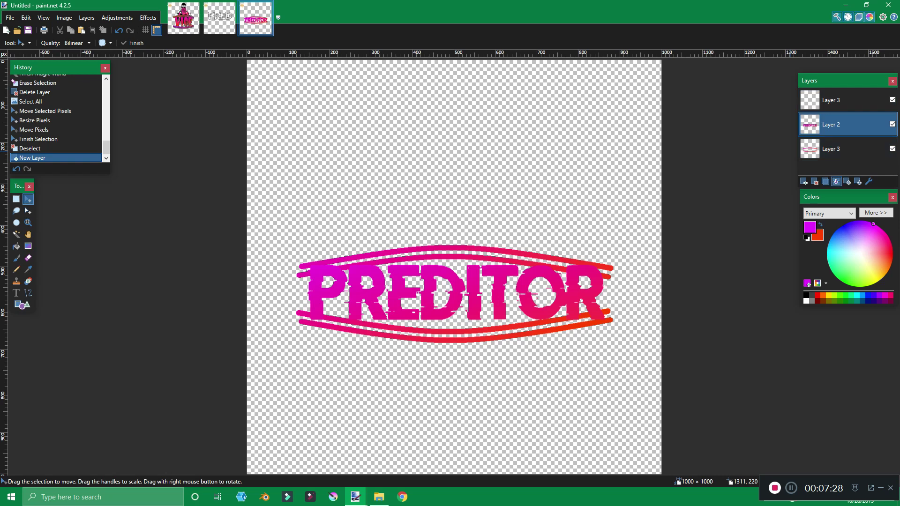
left_click(837, 182)
left_click(839, 100)
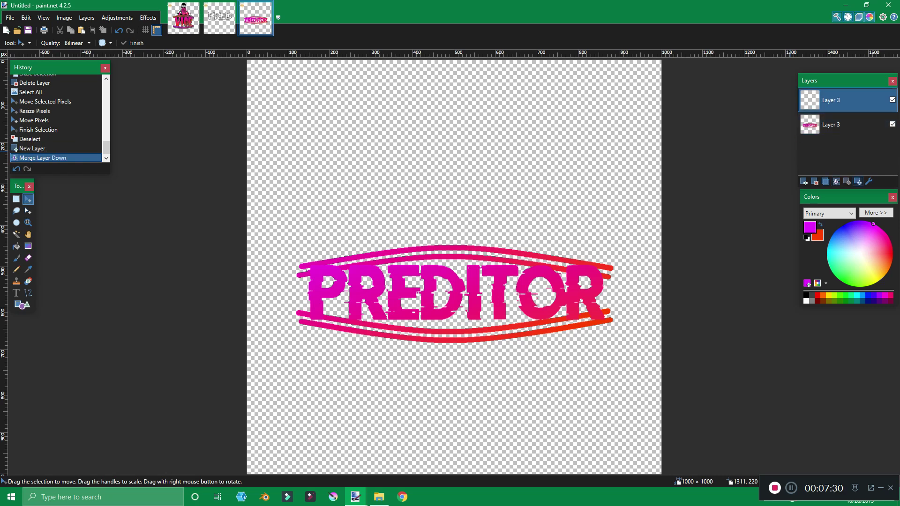
left_click(858, 181)
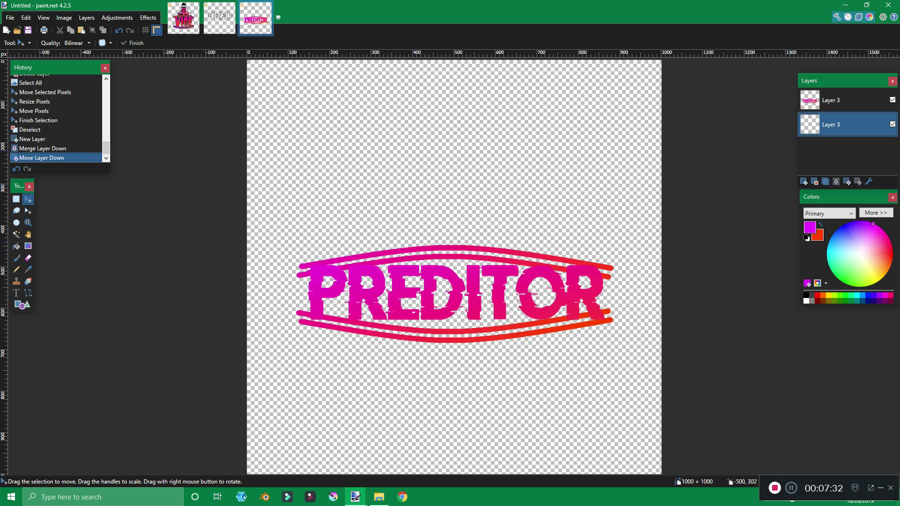
left_click(81, 30)
left_click(451, 312)
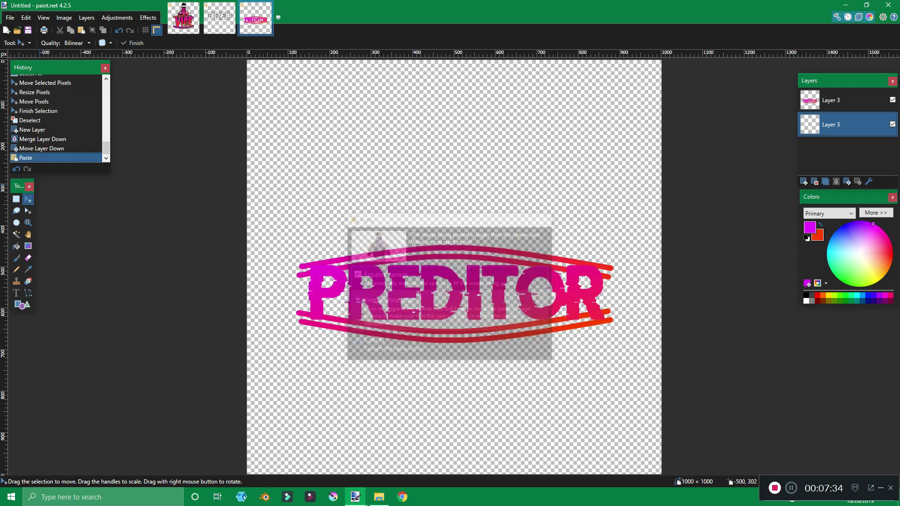